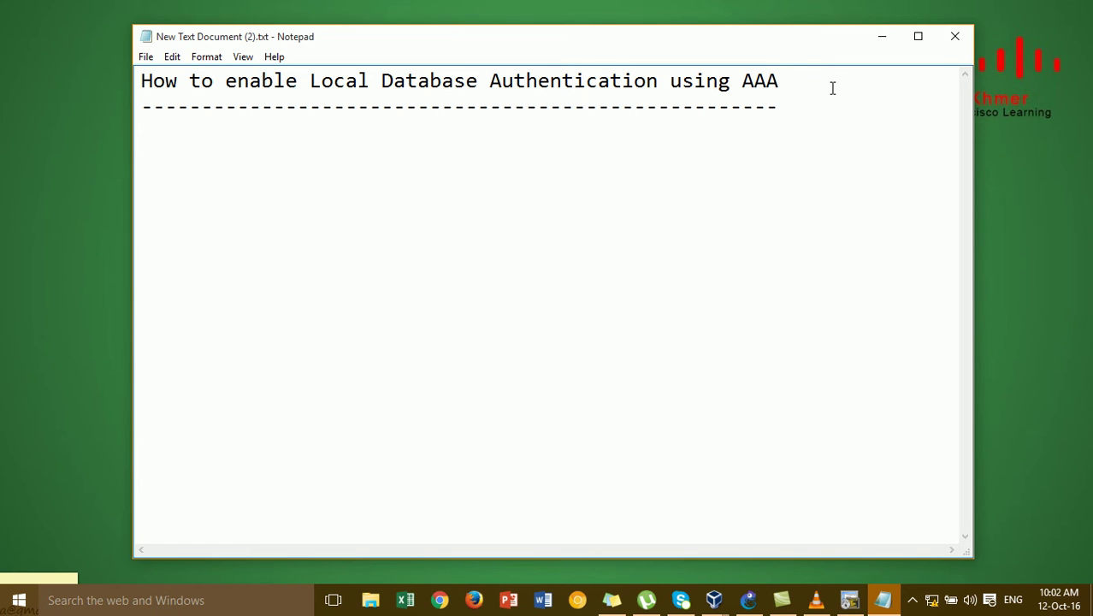
# Minimize the Notepad note 'How to enable Local Database Authentication using AAA'.
pyautogui.click(883, 36)
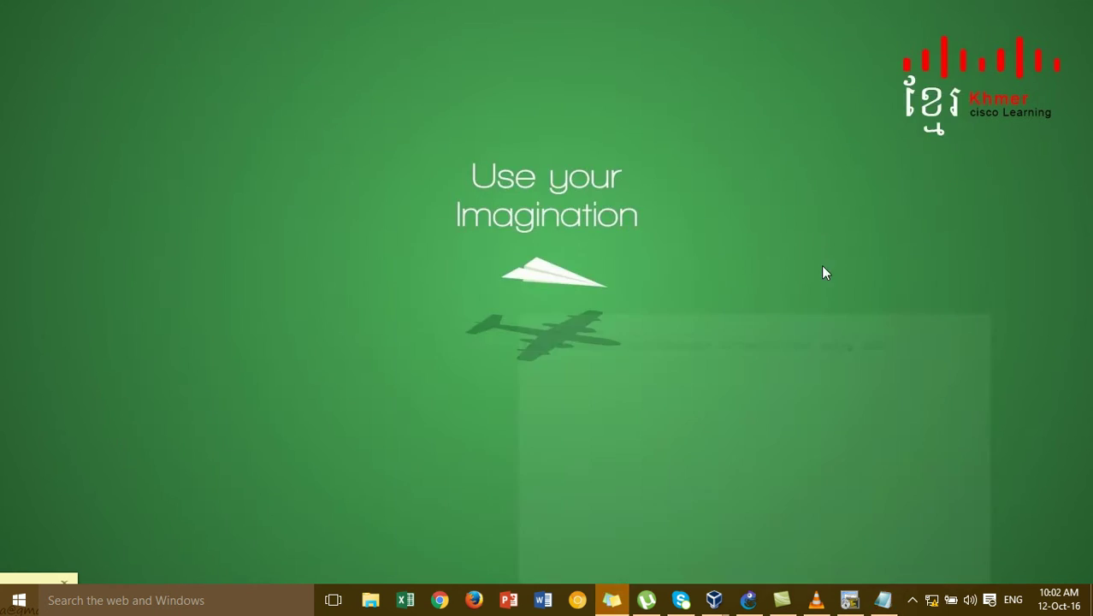
# Play the 'How to Configure Local Authentication using AAA with CLI' tutorial in VLC.
pyautogui.click(816, 600)
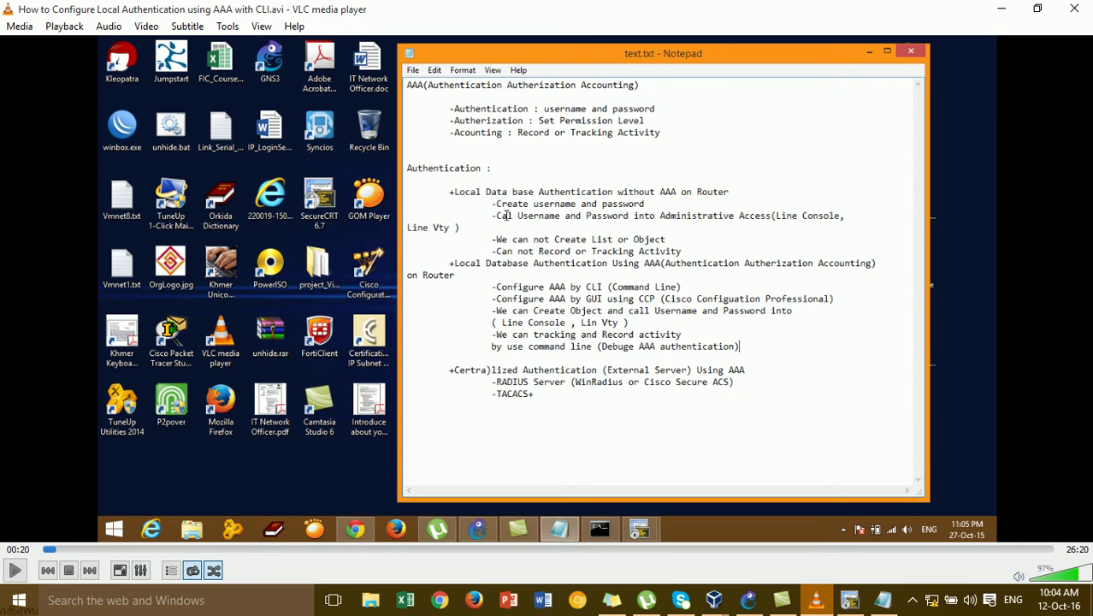
# Minimize the paused tutorial video and bring the GNS3 AAA lab topology forward.
pyautogui.click(1002, 8)
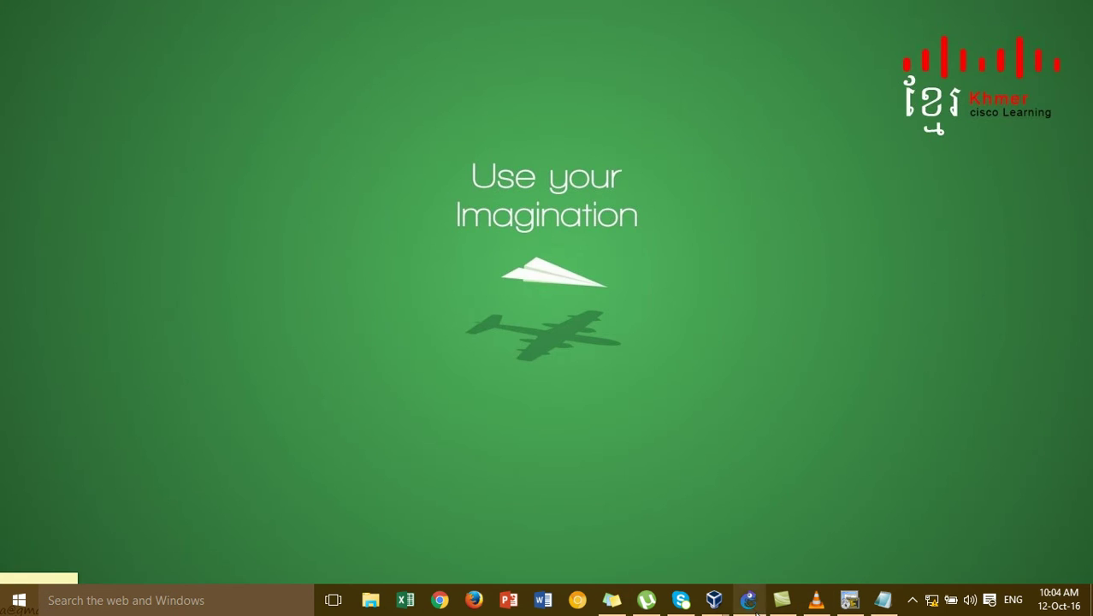
pyautogui.click(749, 600)
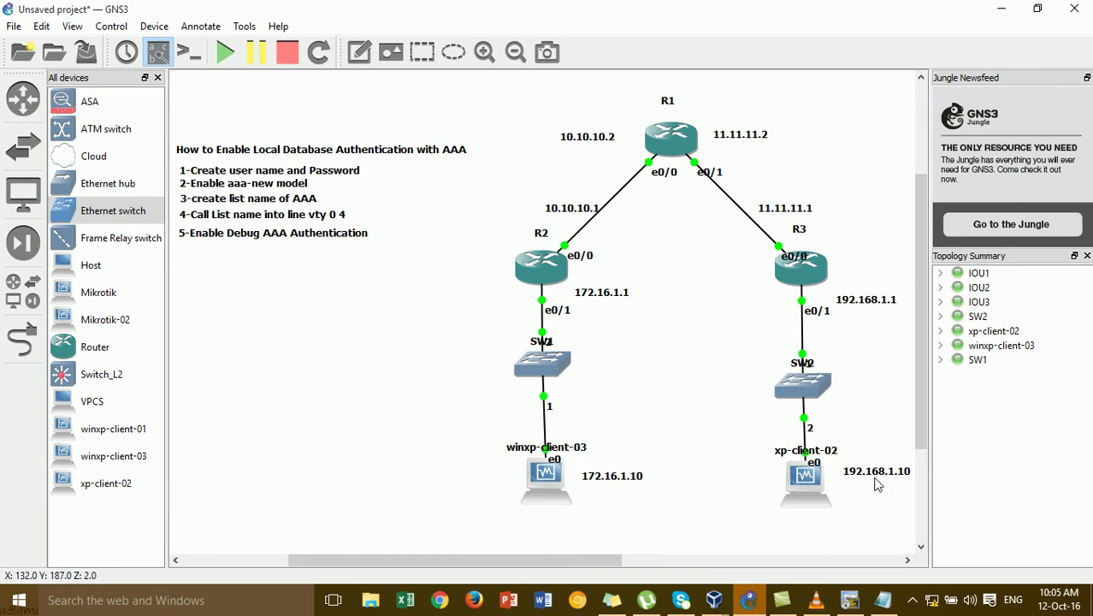
pyautogui.moveTo(830, 486)
pyautogui.click(860, 604)
pyautogui.click(860, 604)
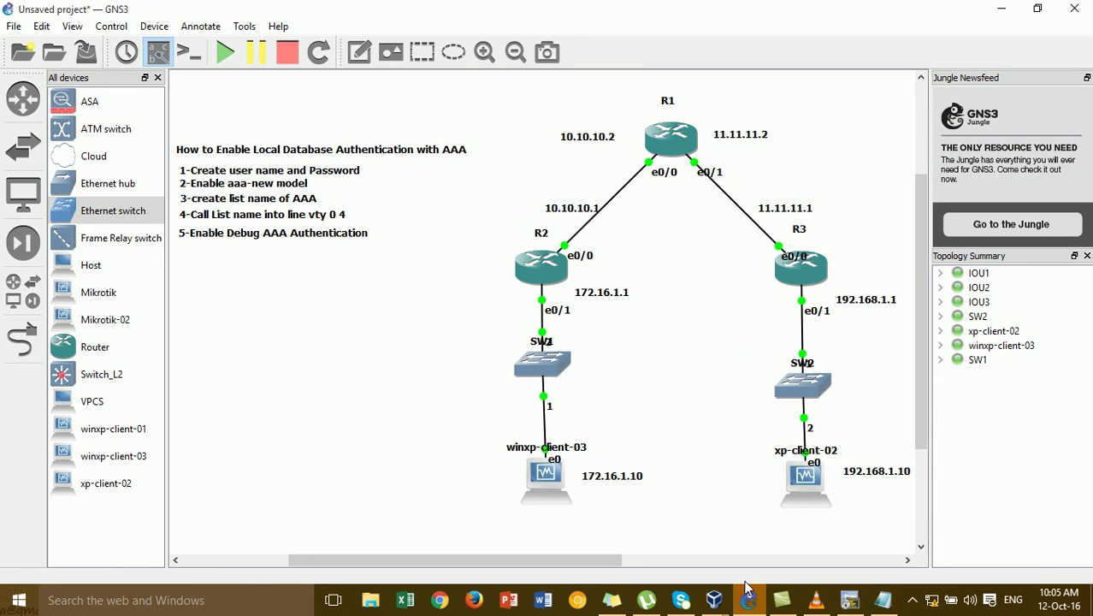
pyautogui.moveTo(723, 601)
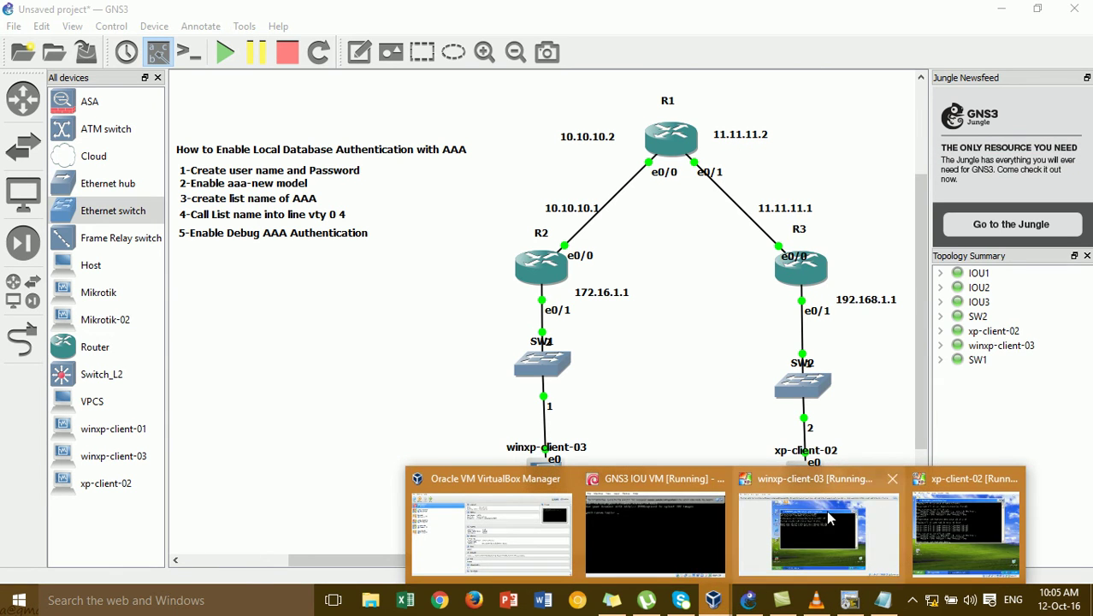
# From winxp-client-03, ping 192.168.1.10 and confirm 4 of 4 replies with 0% loss.
pyautogui.click(818, 526)
pyautogui.click(1032, 13)
pyautogui.moveTo(648, 103); pyautogui.dragTo(292, 149)
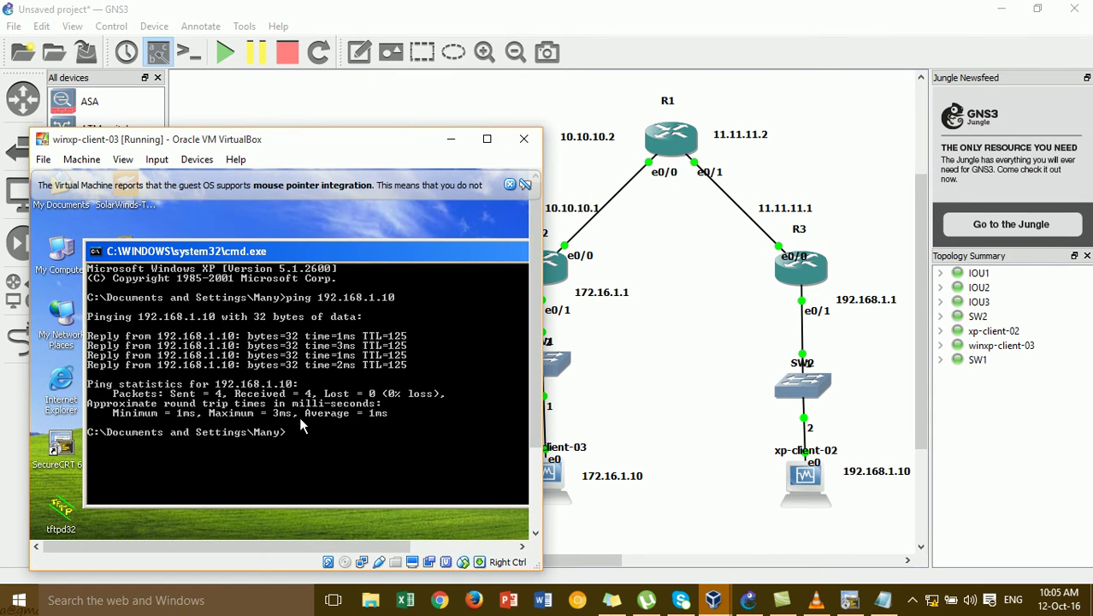
pyautogui.press('Return')
pyautogui.press('Return')
pyautogui.press('Return')
pyautogui.write('ping')
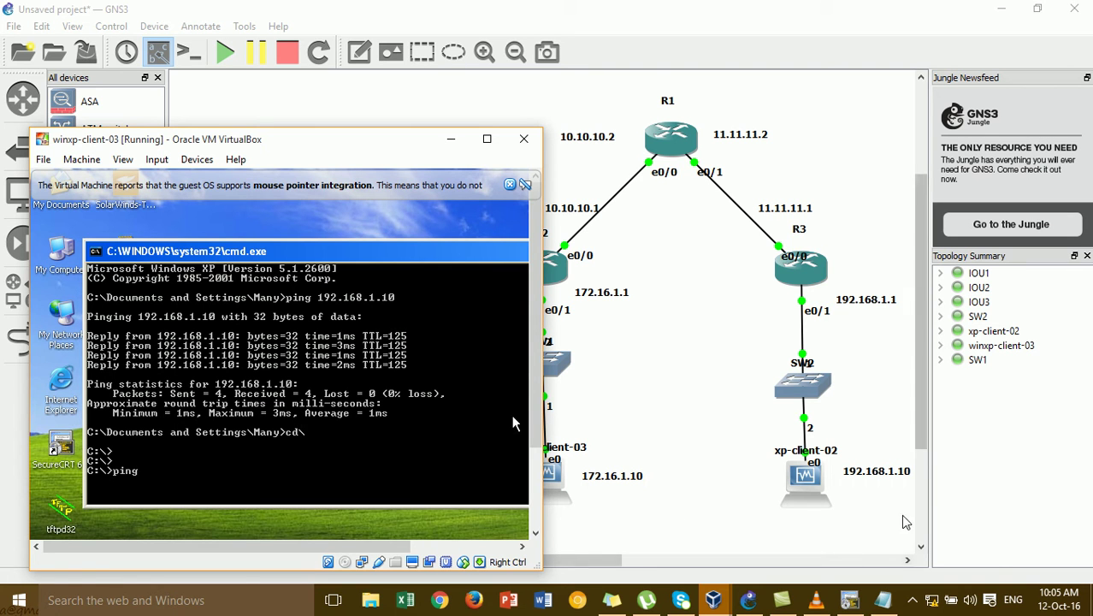
pyautogui.write(' 192.168.1.10')
pyautogui.press('Return')
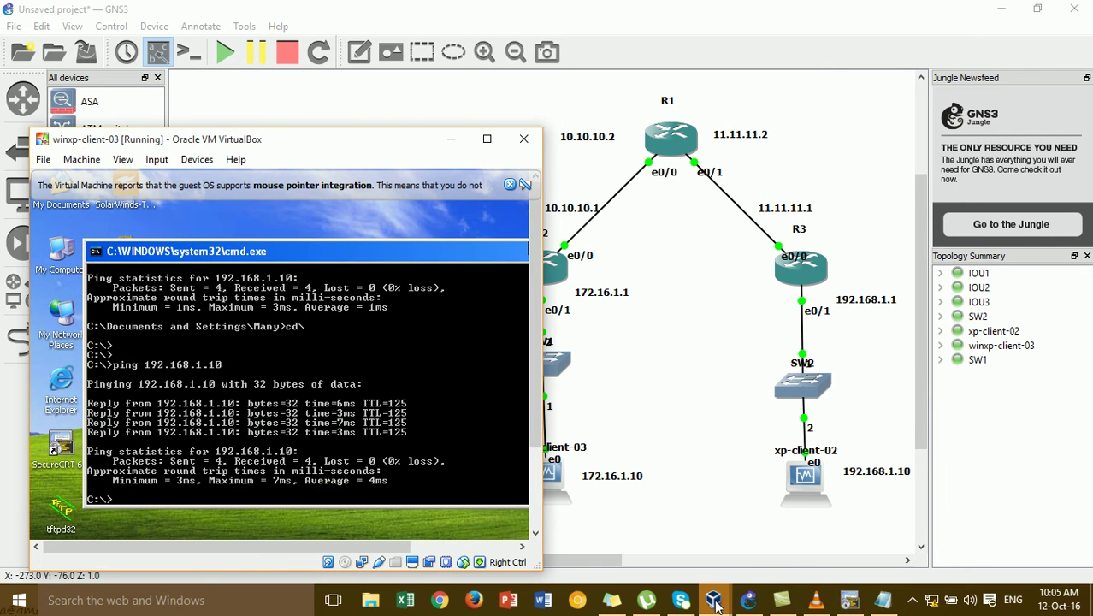
# From xp-client-02, run cd\ then ping 172.16.1.10 and confirm no packet loss.
pyautogui.moveTo(715, 604)
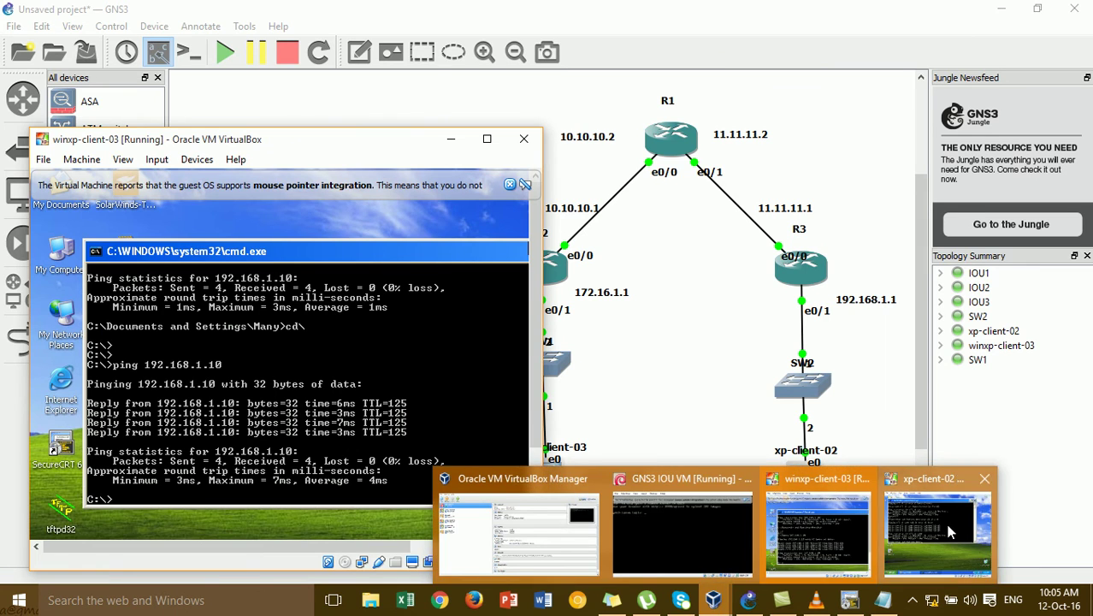
pyautogui.click(938, 528)
pyautogui.moveTo(796, 50); pyautogui.dragTo(935, 123)
pyautogui.write('cd\\')
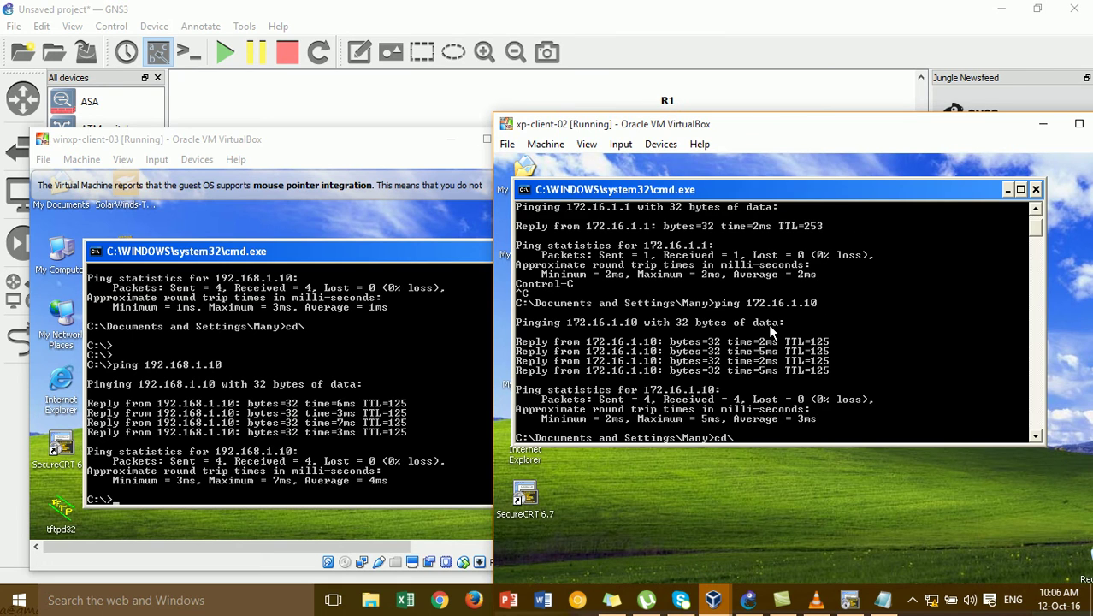
pyautogui.press('Return')
pyautogui.press('Return')
pyautogui.write('ping 172.16.1.10')
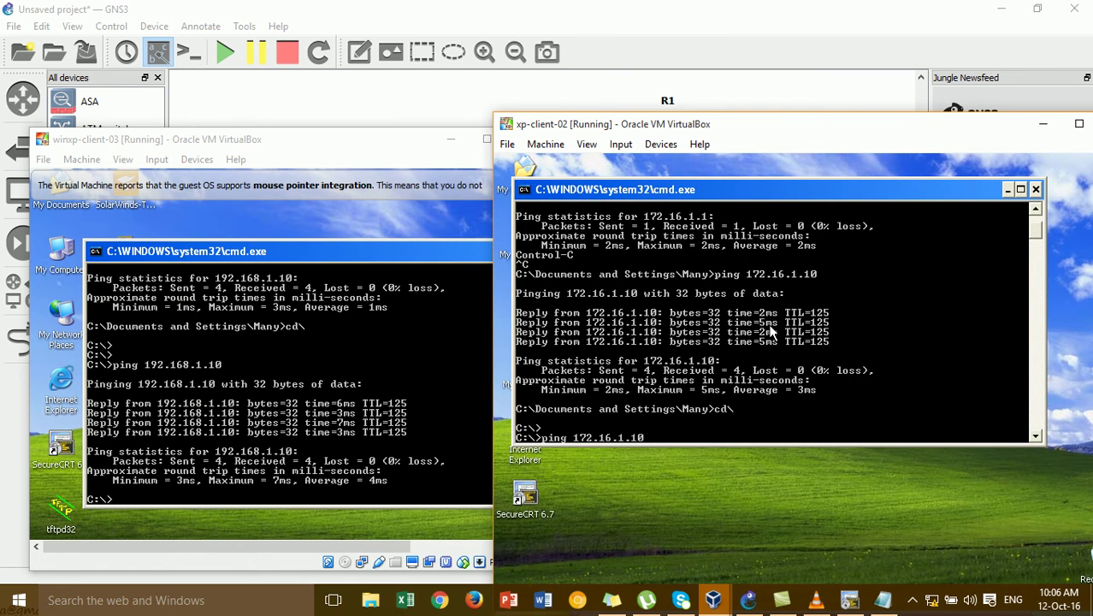
pyautogui.press('Return')
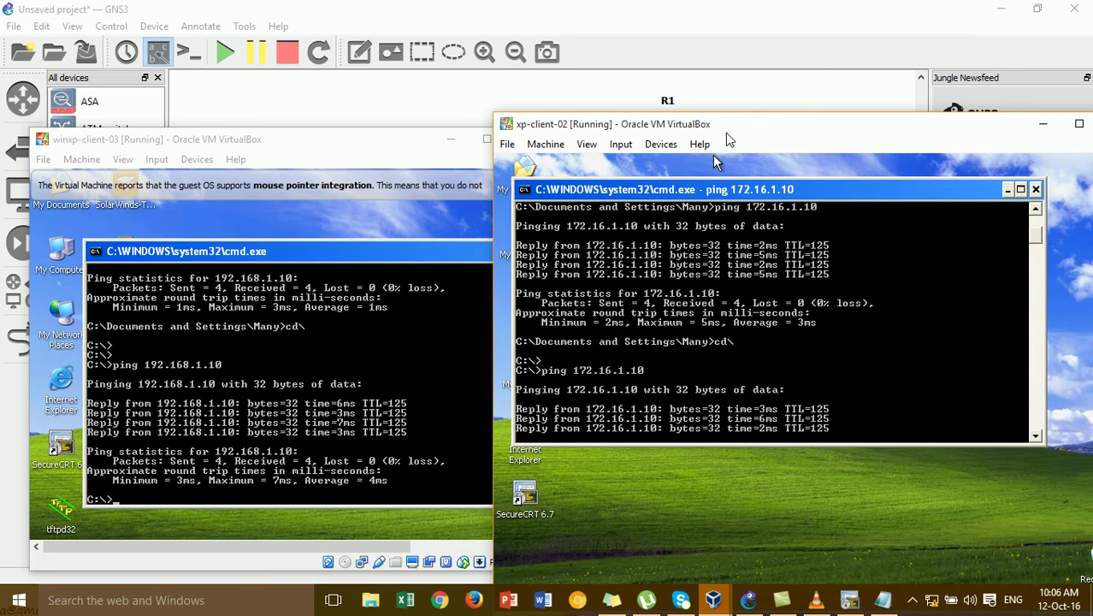
# Minimize both the xp-client-02 and winxp-client-03 VirtualBox windows.
pyautogui.moveTo(726, 134); pyautogui.dragTo(707, 102)
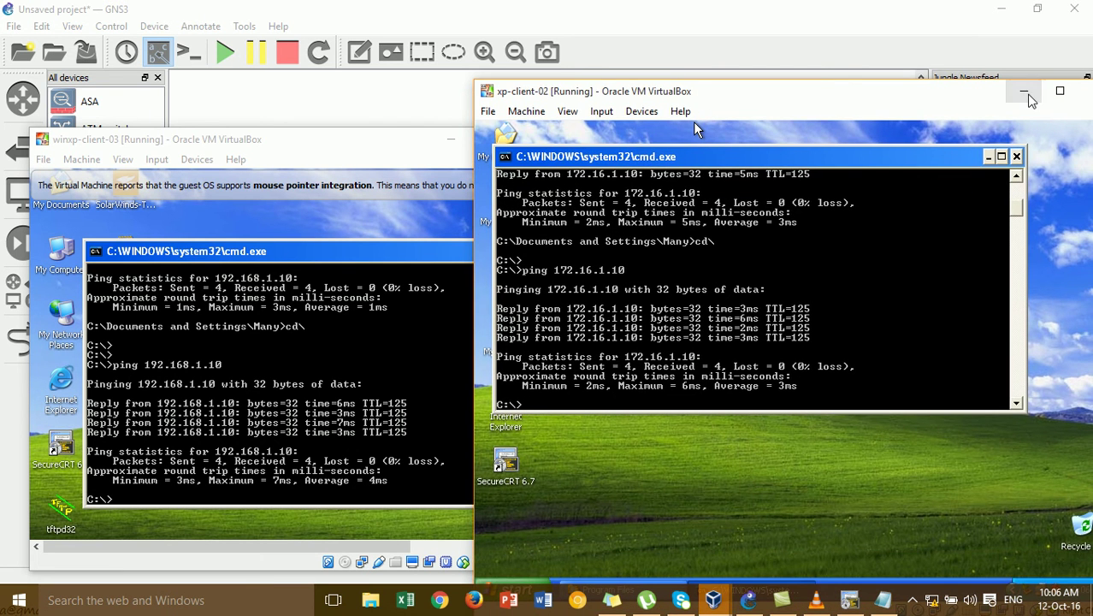
pyautogui.click(1025, 90)
pyautogui.click(452, 140)
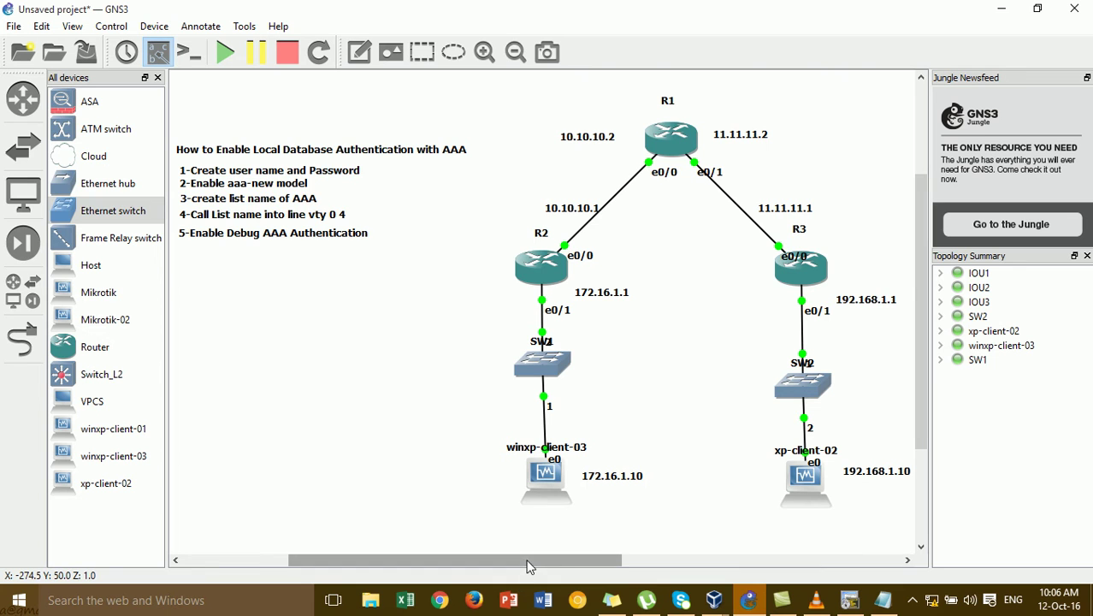
pyautogui.moveTo(527, 565); pyautogui.dragTo(513, 558)
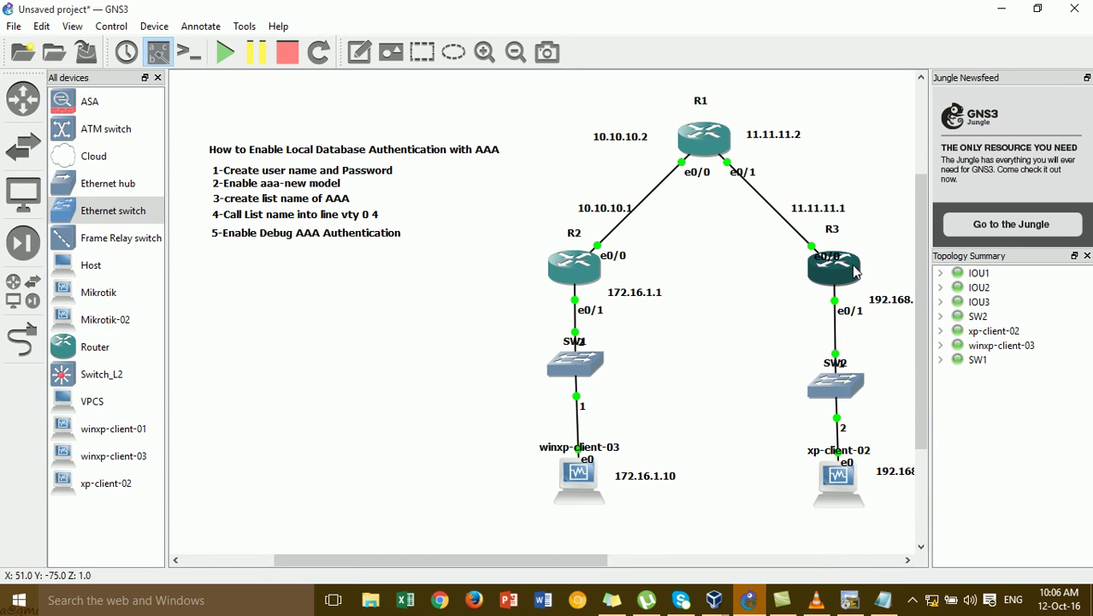
pyautogui.moveTo(575, 561); pyautogui.dragTo(583, 558)
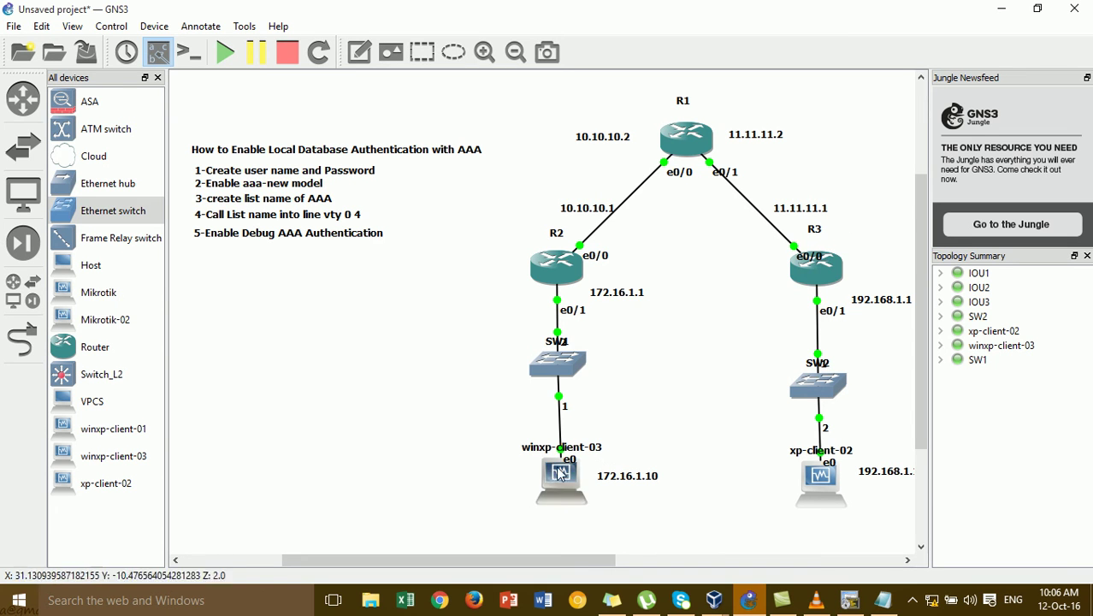
pyautogui.moveTo(564, 474)
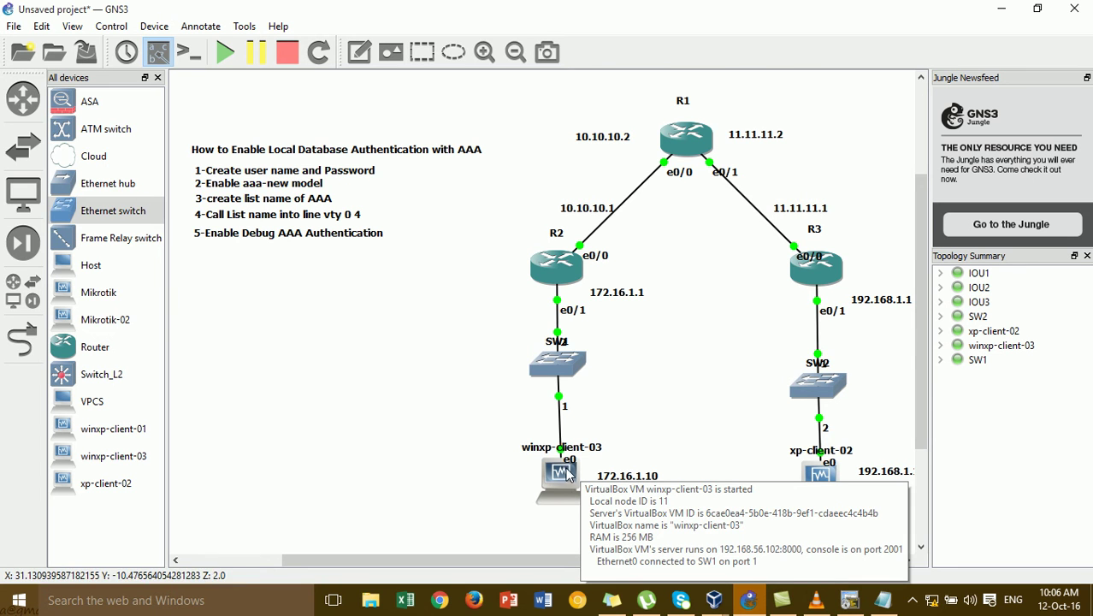
pyautogui.moveTo(812, 275)
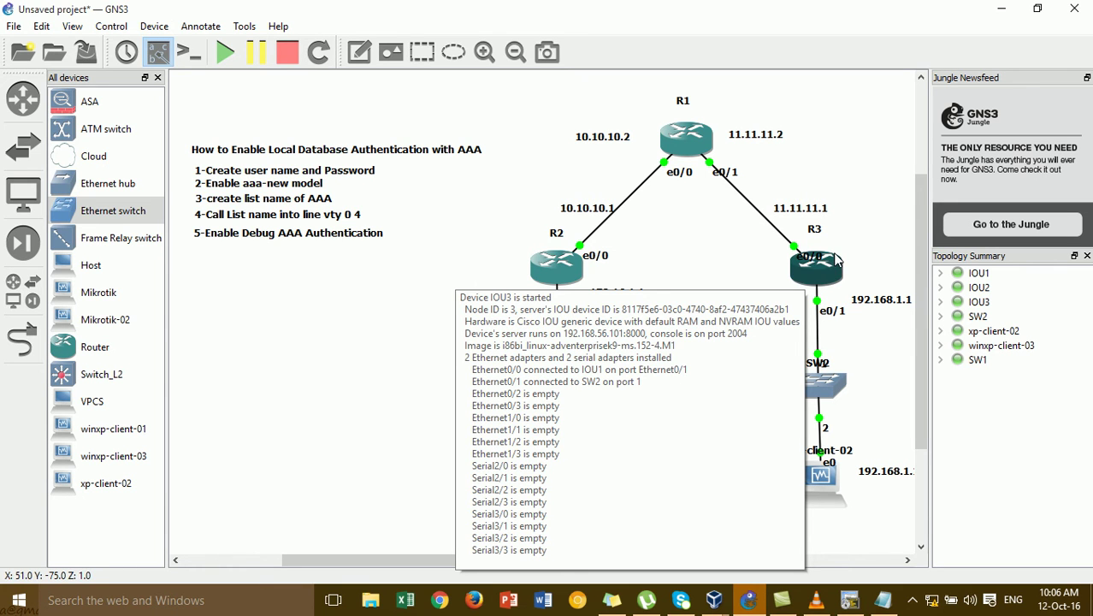
# Bring up R3's SecureCRT console and enter global configuration mode.
pyautogui.click(856, 603)
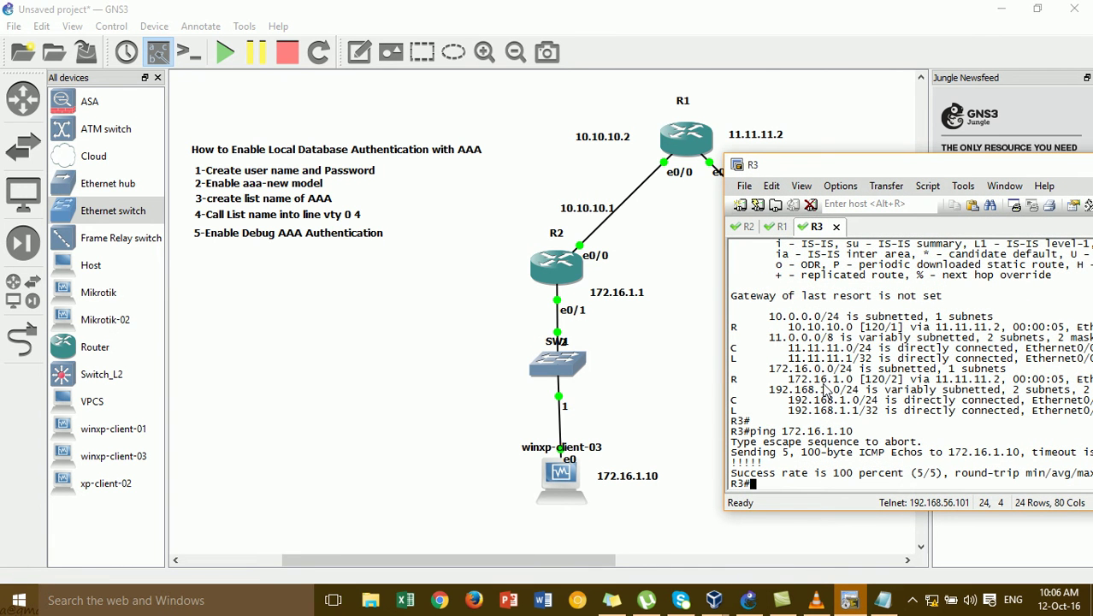
pyautogui.press('Return')
pyautogui.press('Return')
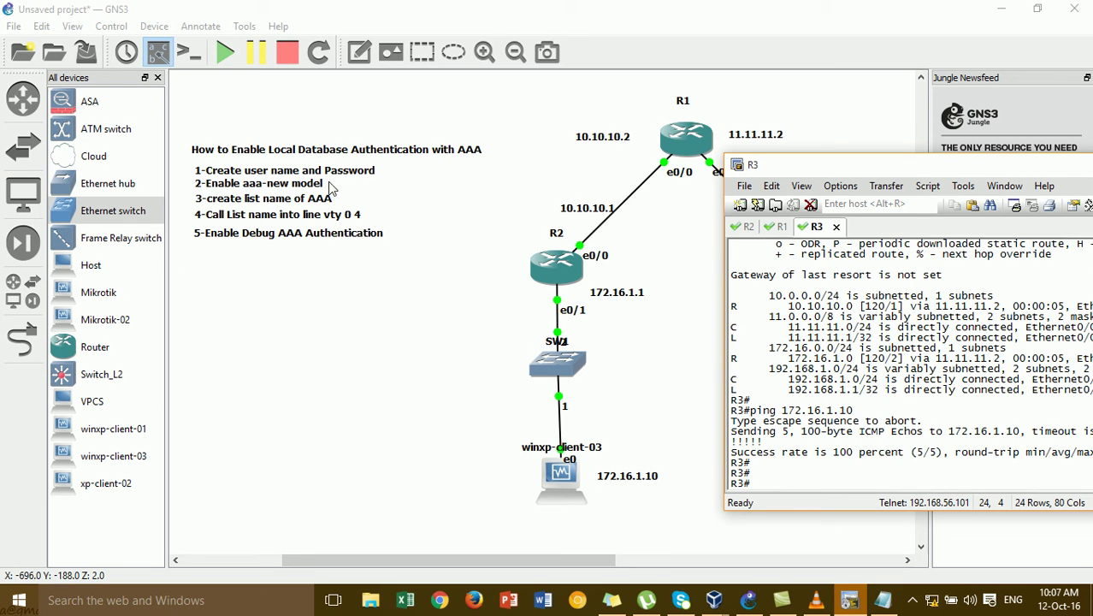
pyautogui.write('conft')
pyautogui.press('Return')
pyautogui.write('config')
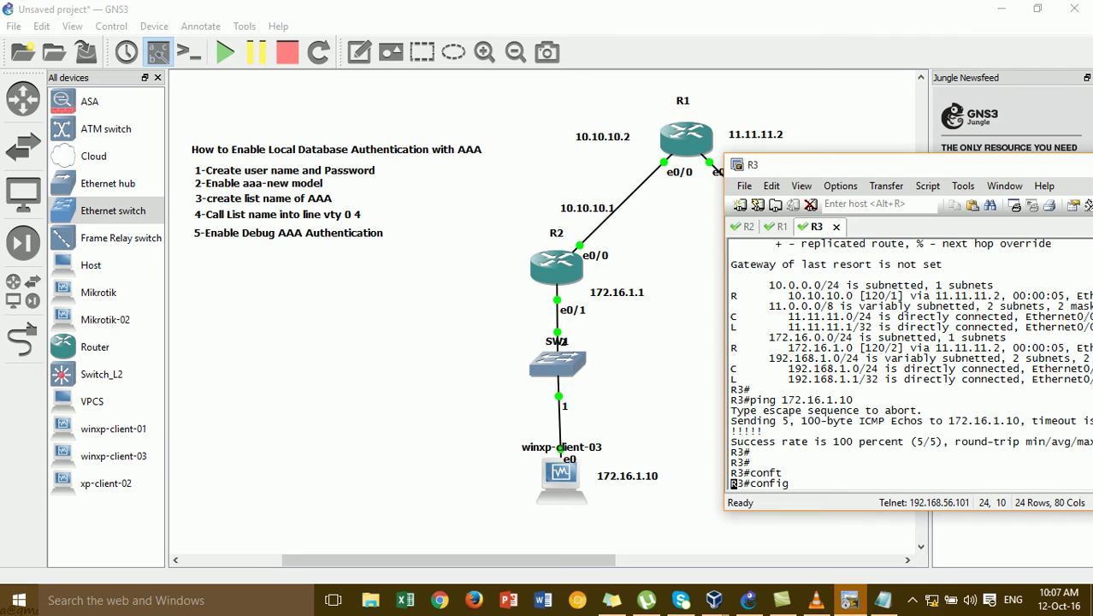
pyautogui.press('Tab')
pyautogui.write('t')
pyautogui.press('Tab')
pyautogui.press('Return')
# Set the enable password on R3.
pyautogui.write('u')
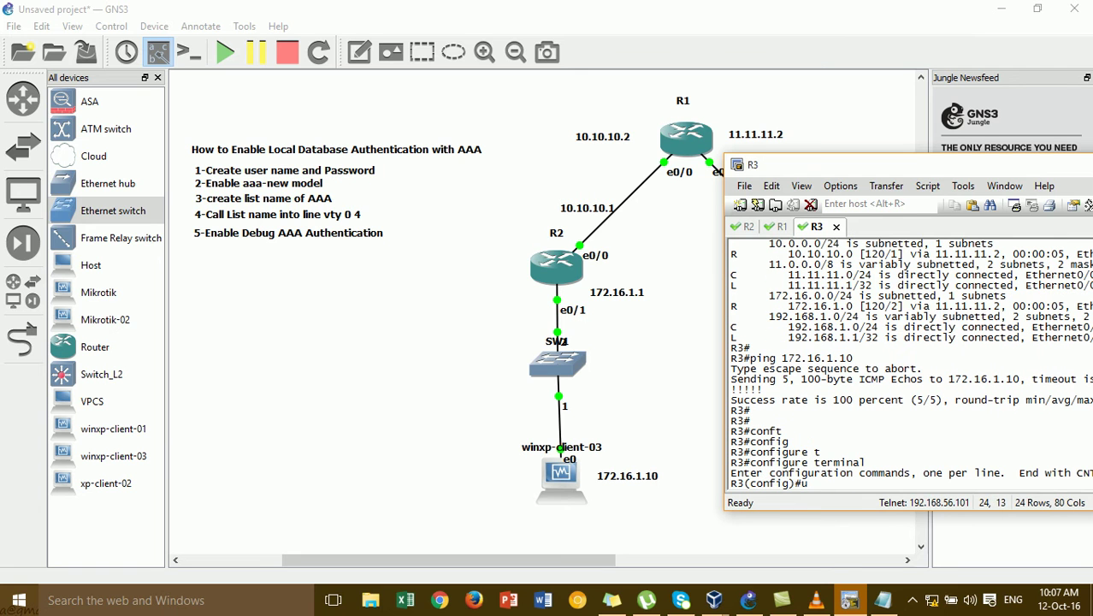
pyautogui.write('ena')
pyautogui.press('Tab')
pyautogui.write('pas')
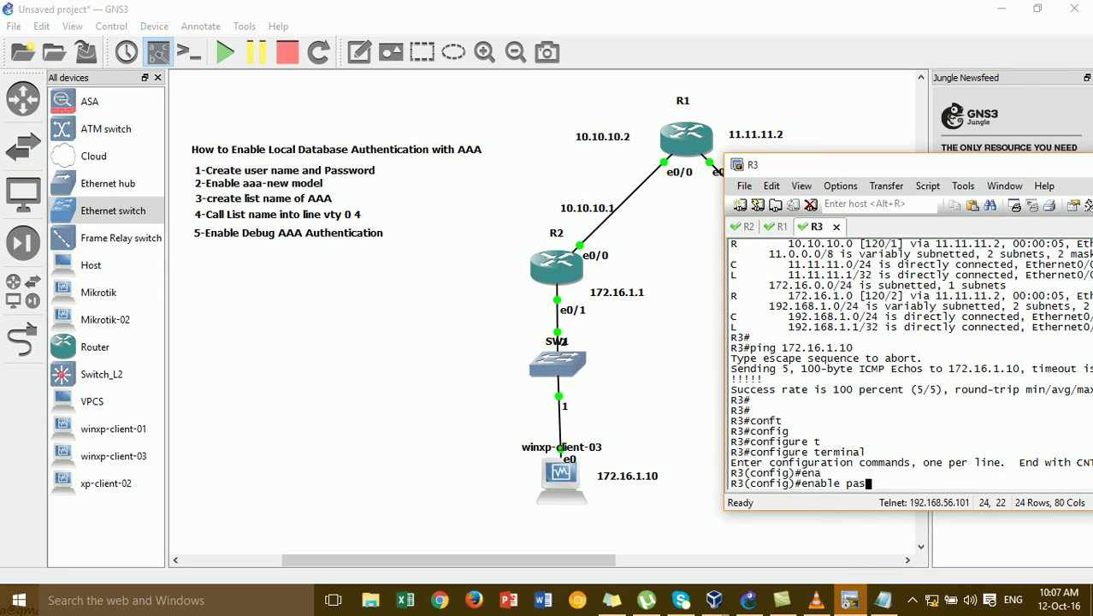
pyautogui.press('Tab')
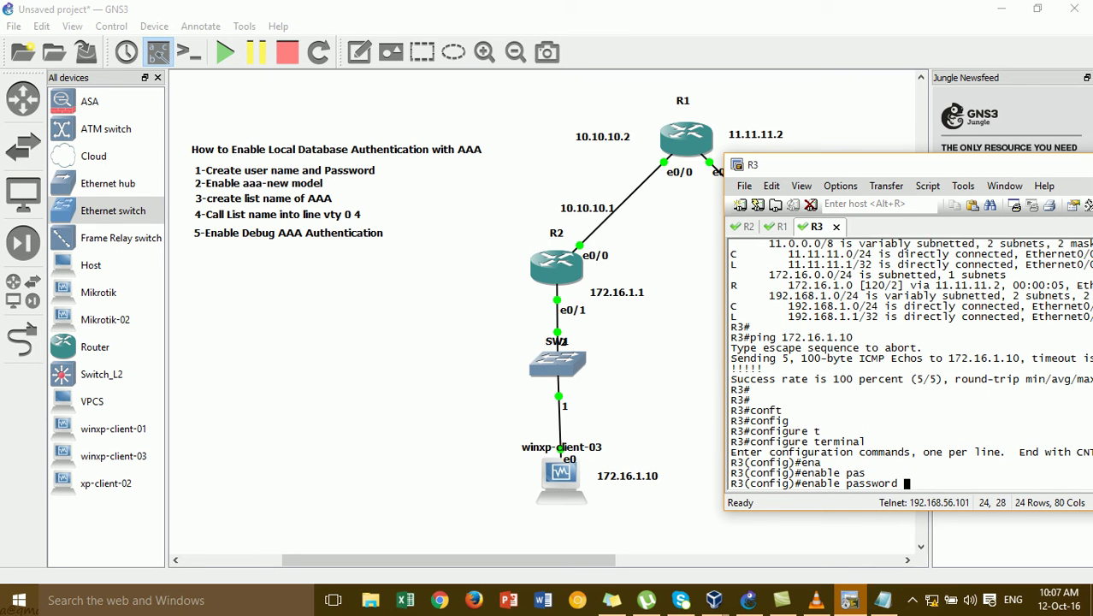
pyautogui.write('router')
pyautogui.press('Return')
pyautogui.press('Return')
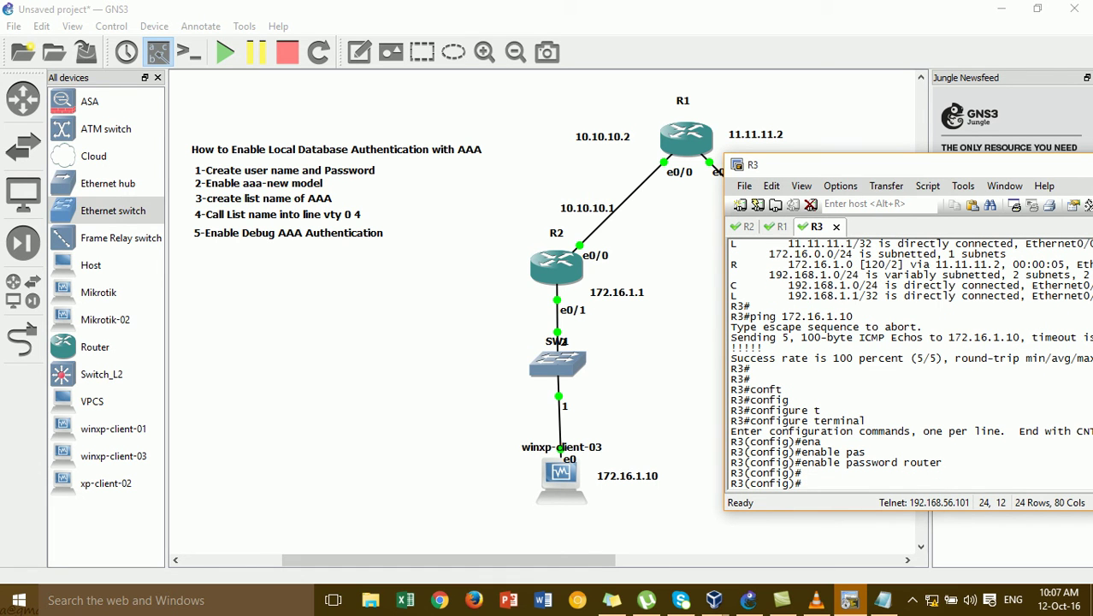
# Create local user admin with privilege level 15 and its password.
pyautogui.write('user')
pyautogui.press('Tab')
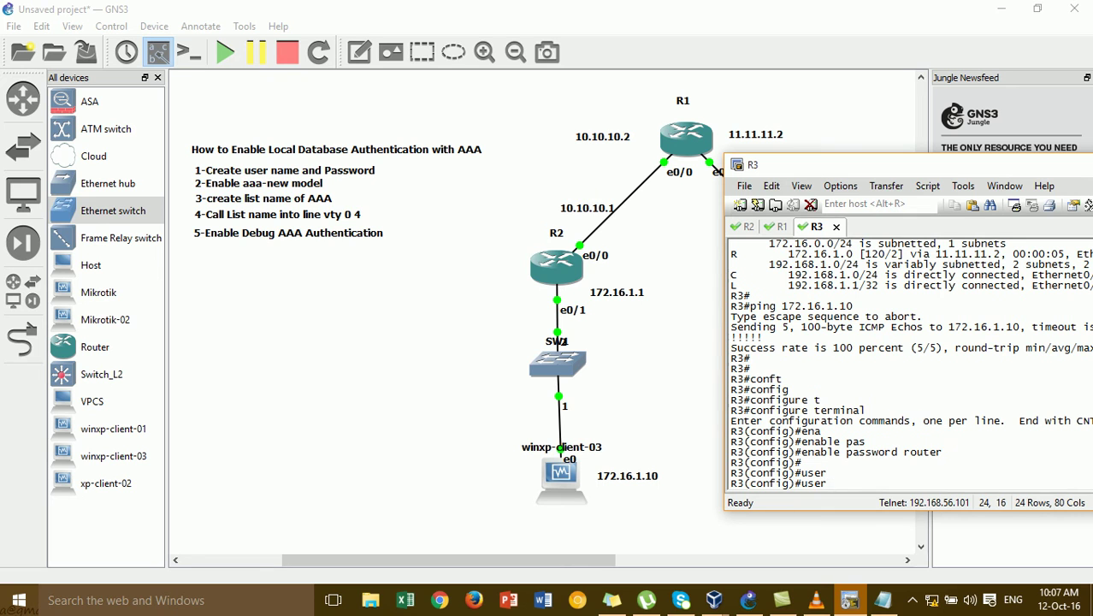
pyautogui.write('nam')
pyautogui.press('Tab')
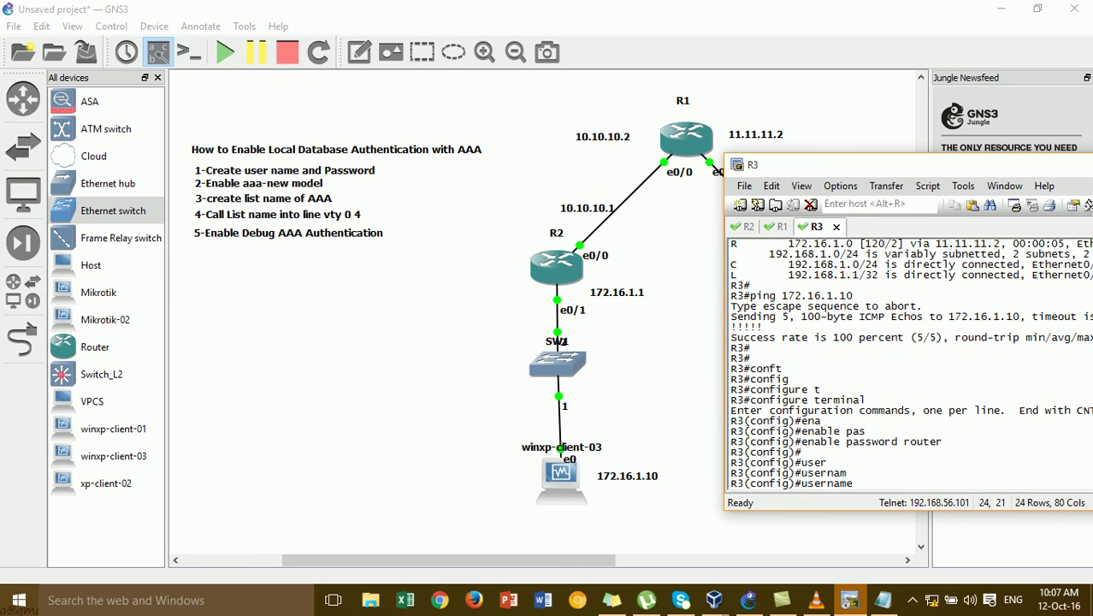
pyautogui.write('admin pri')
pyautogui.press('Tab')
pyautogui.write('15 ad')
pyautogui.press('BackSpace')
pyautogui.press('BackSpace')
pyautogui.write('pas')
pyautogui.press('Tab')
pyautogui.write('admin')
pyautogui.press('Return')
pyautogui.press('Return')
pyautogui.press('Return')
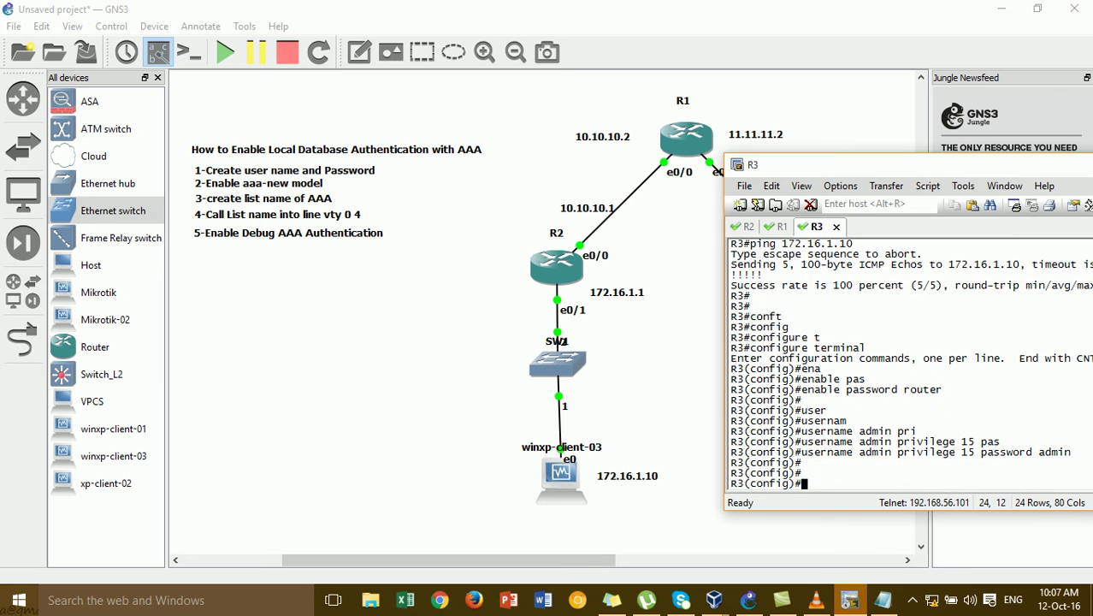
# Enable AAA on R3 with the 'aaa new-model' command.
pyautogui.moveTo(837, 174); pyautogui.dragTo(271, 276)
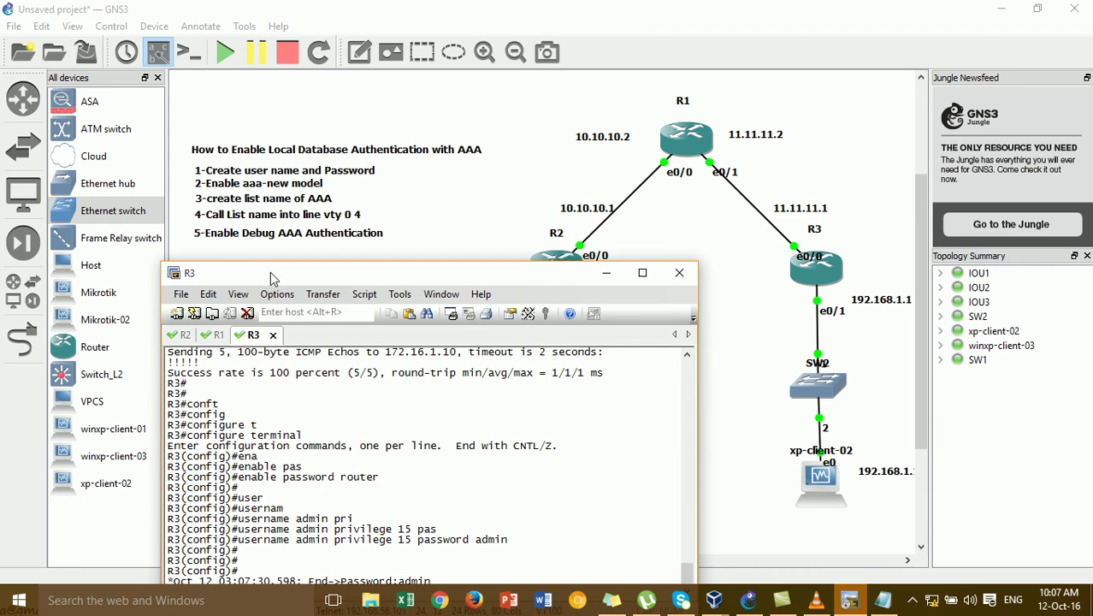
pyautogui.moveTo(270, 272); pyautogui.dragTo(272, 263)
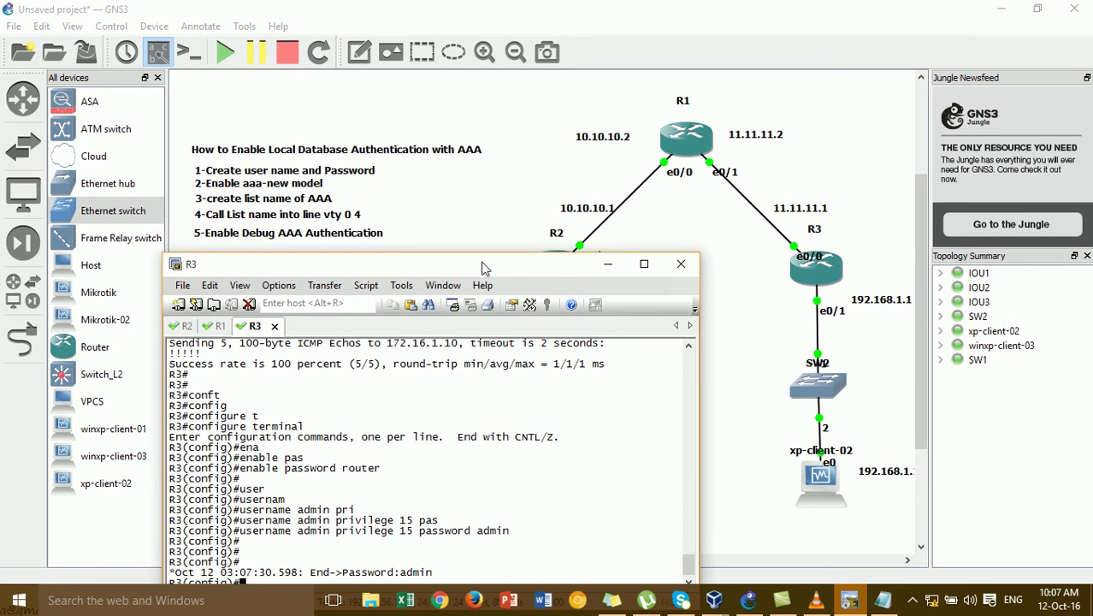
pyautogui.moveTo(481, 268); pyautogui.dragTo(482, 139)
pyautogui.write('aaa ne')
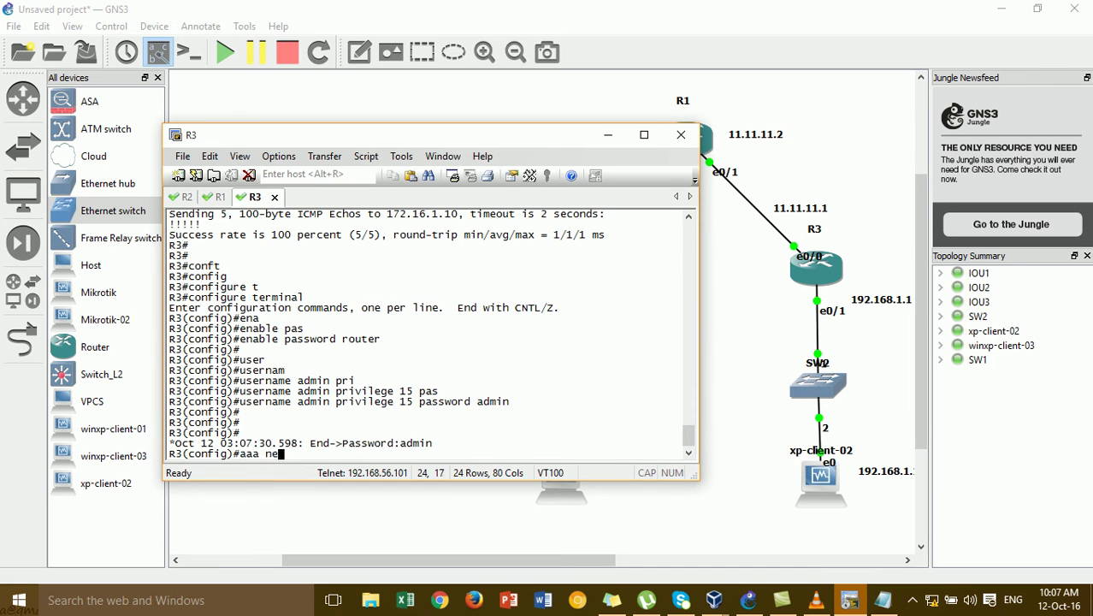
pyautogui.press('Tab')
pyautogui.press('Return')
pyautogui.press('Return')
pyautogui.press('Return')
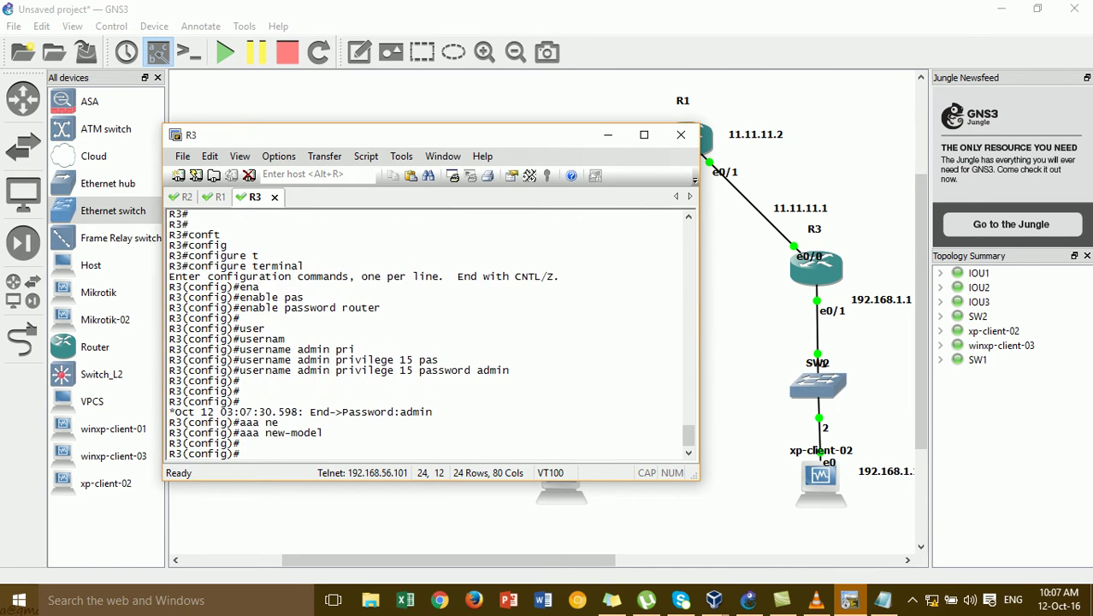
pyautogui.moveTo(240, 422); pyautogui.dragTo(322, 422)
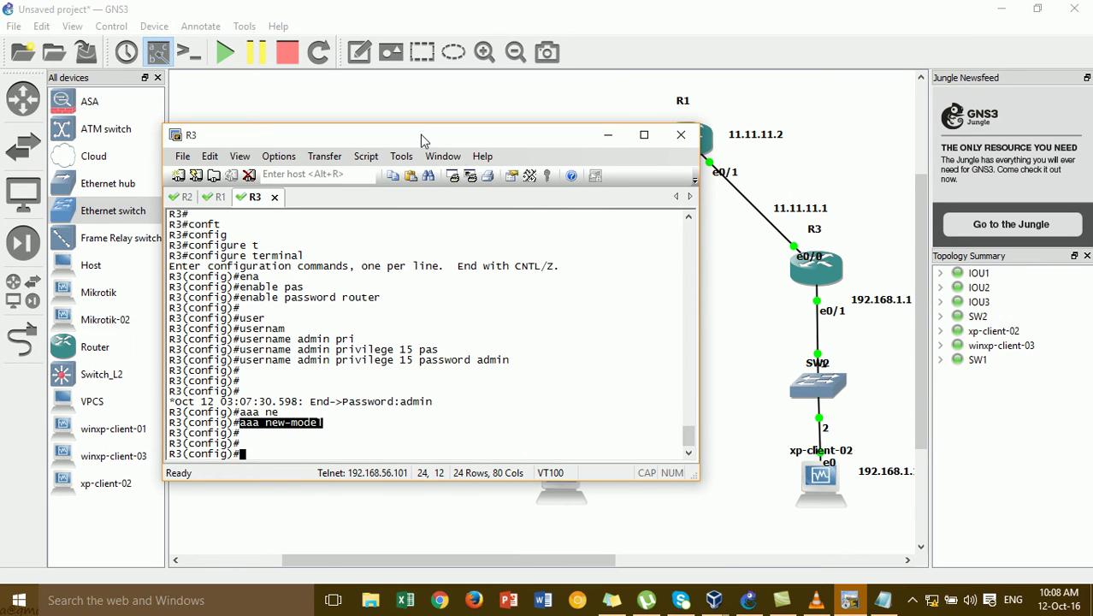
pyautogui.moveTo(420, 134); pyautogui.dragTo(431, 242)
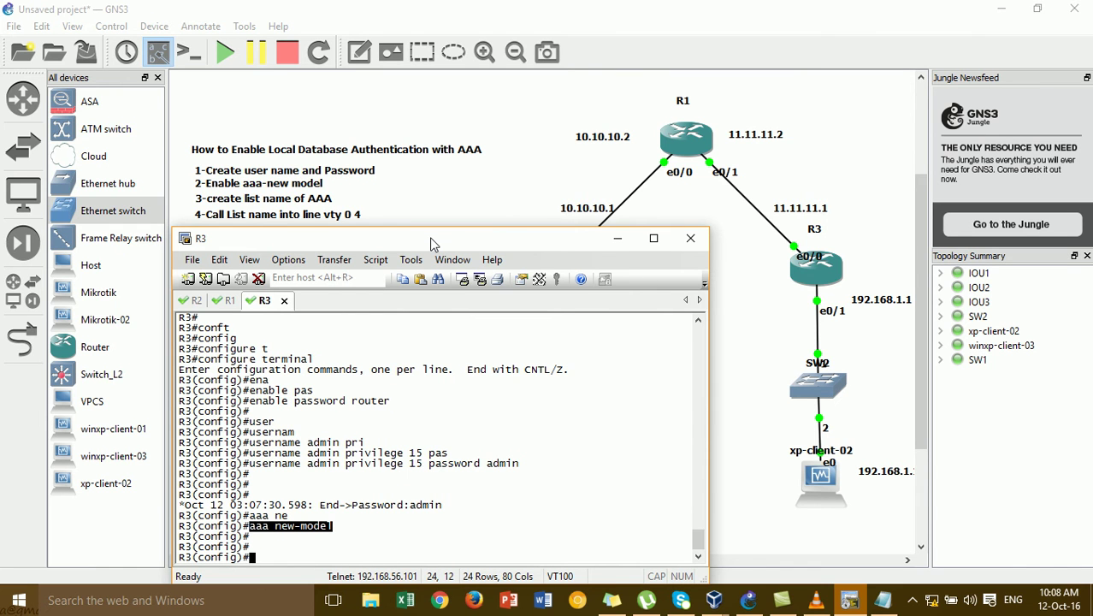
pyautogui.moveTo(432, 242); pyautogui.dragTo(429, 162)
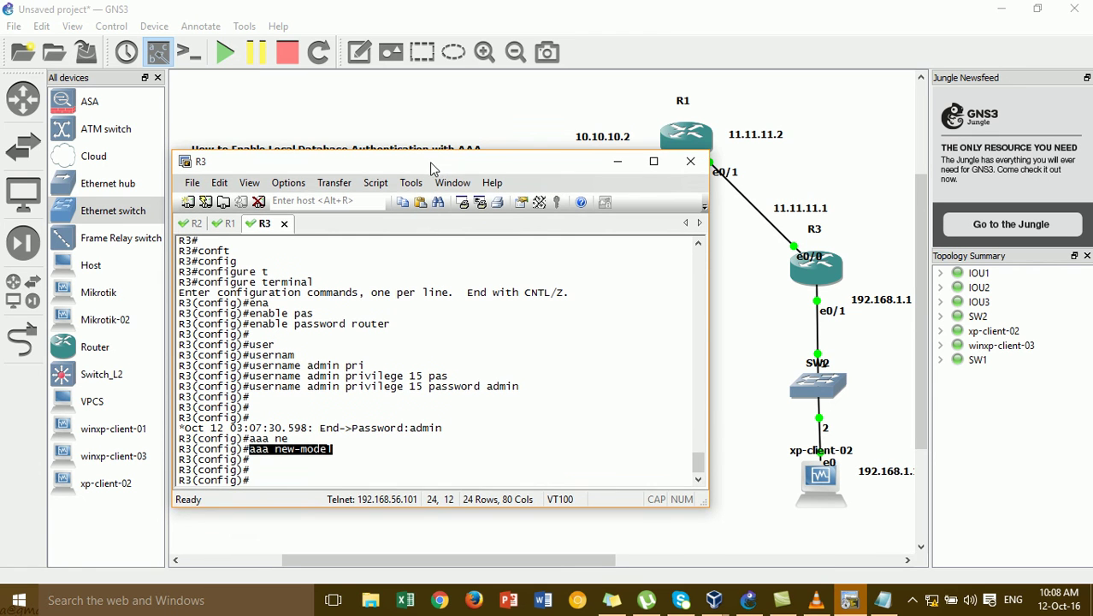
# Enter 'aaa authentication login TELNET local' on R3.
pyautogui.write('aa')
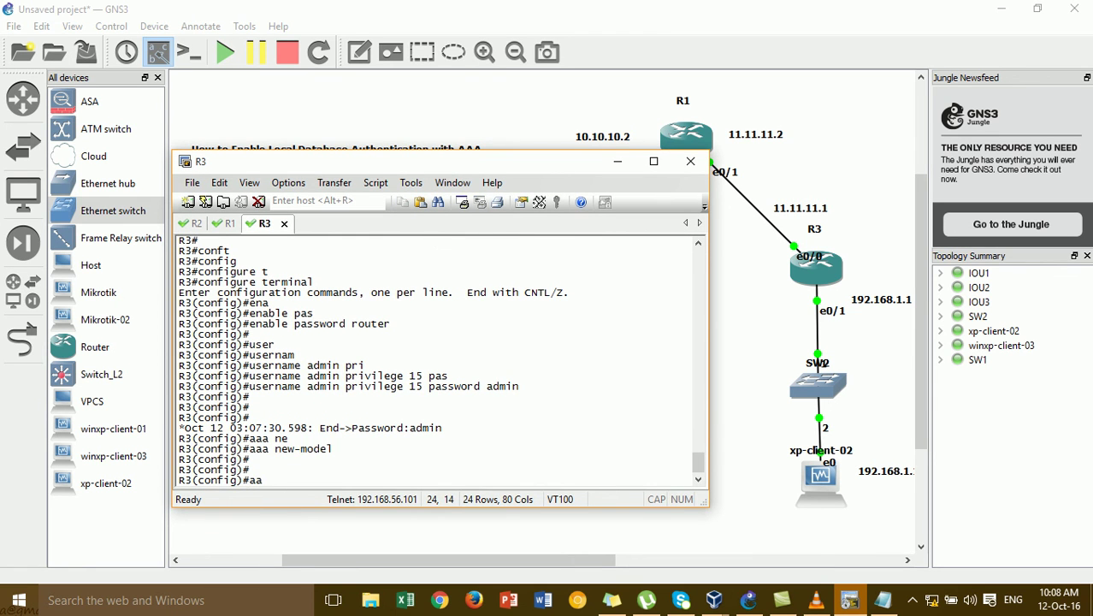
pyautogui.write('a au')
pyautogui.press('Tab')
pyautogui.write('th')
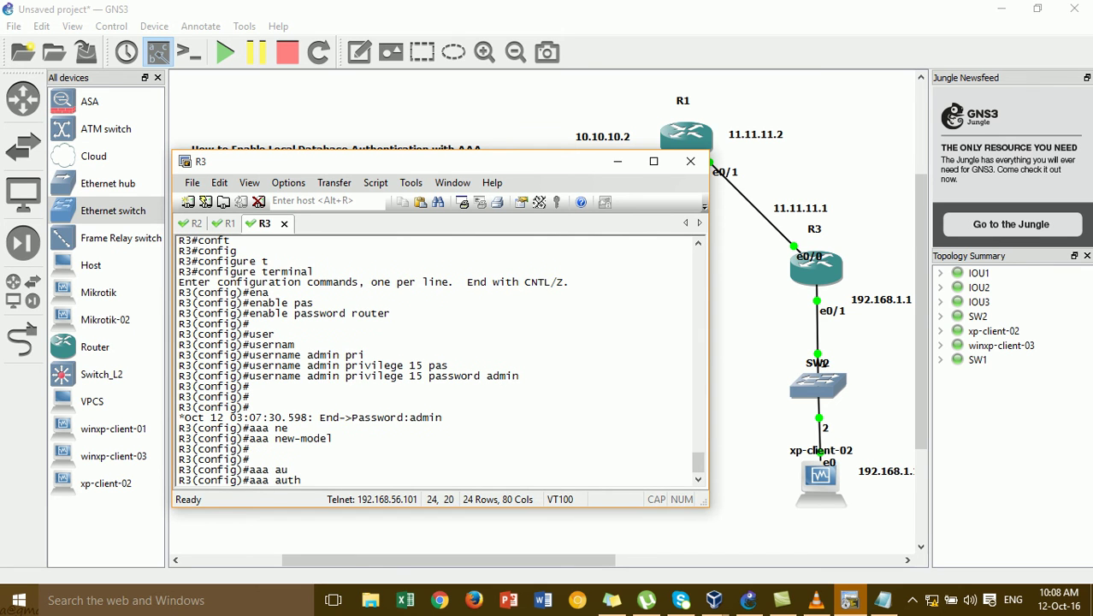
pyautogui.write('e')
pyautogui.press('Tab')
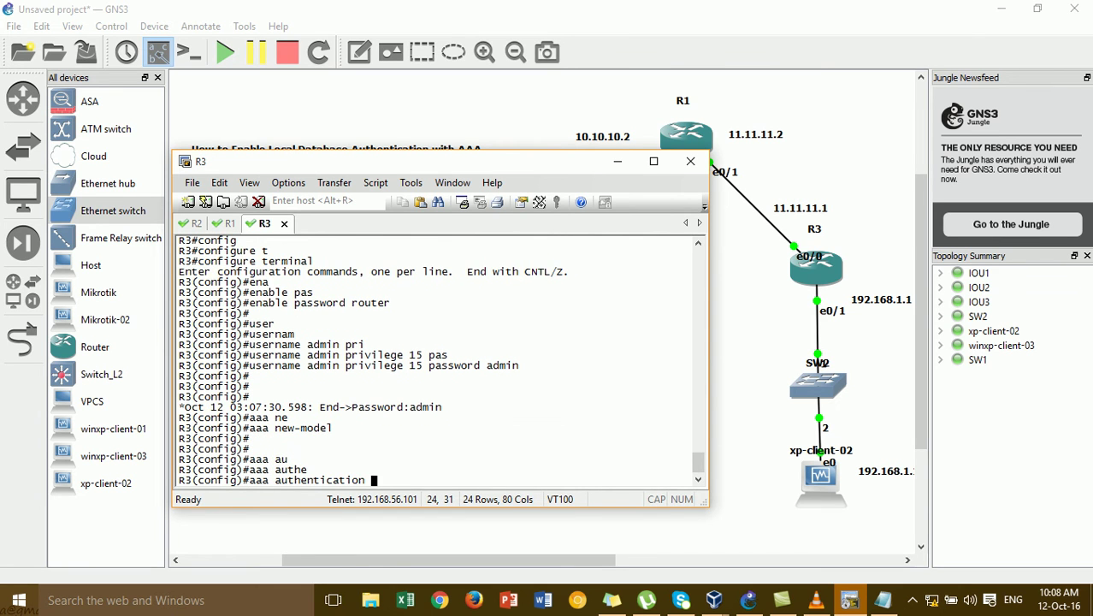
pyautogui.write('?')
pyautogui.write('lo')
pyautogui.press('Tab')
pyautogui.write('?')
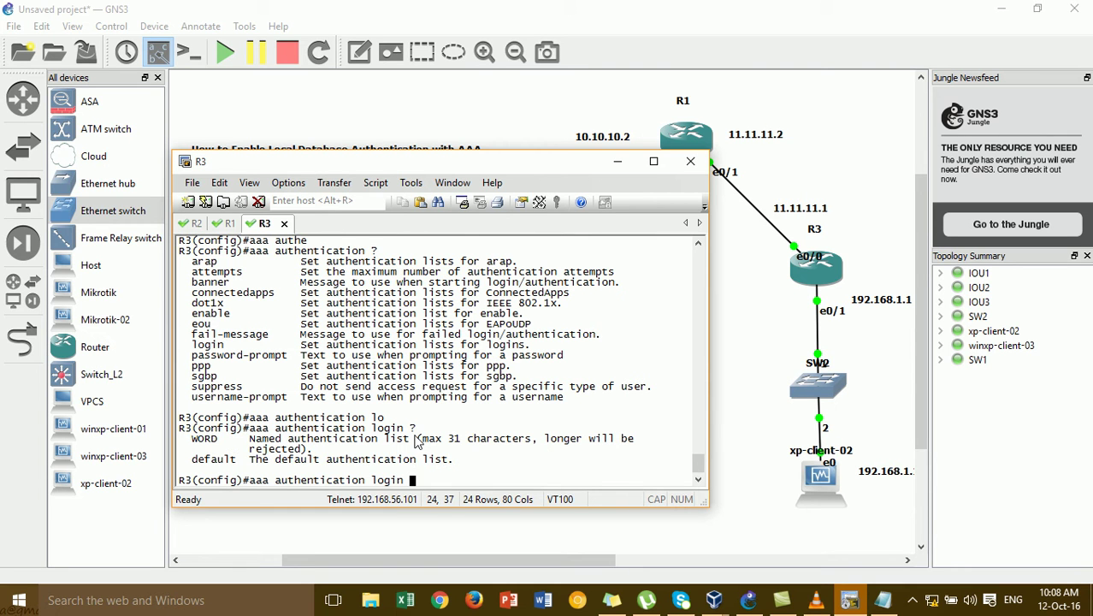
pyautogui.write('TELNET')
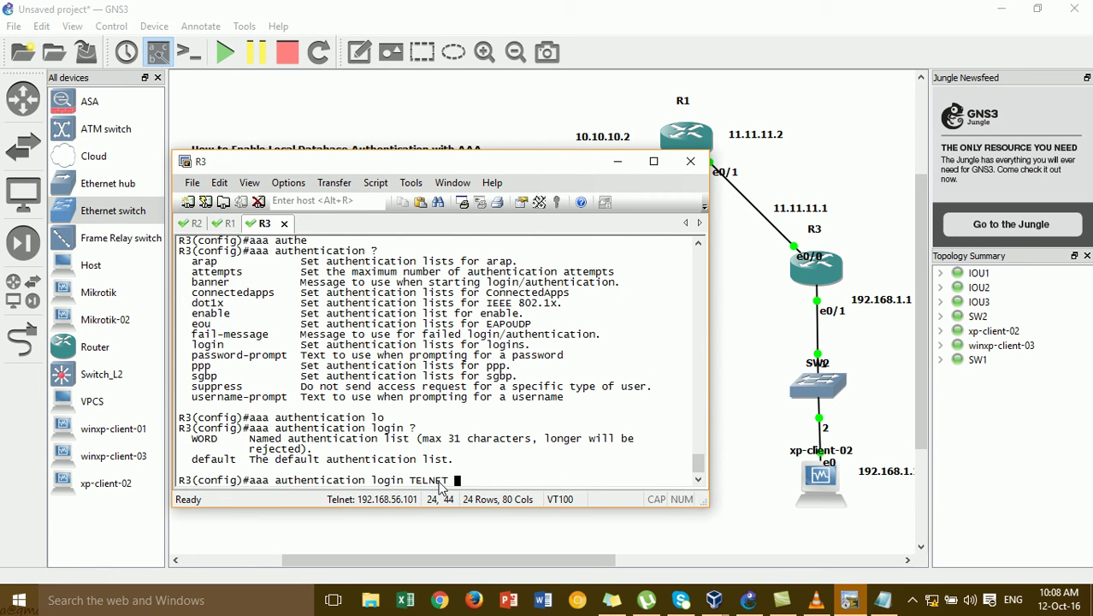
pyautogui.write('lo')
pyautogui.press('Tab')
pyautogui.press('Return')
pyautogui.press('Return')
pyautogui.press('Return')
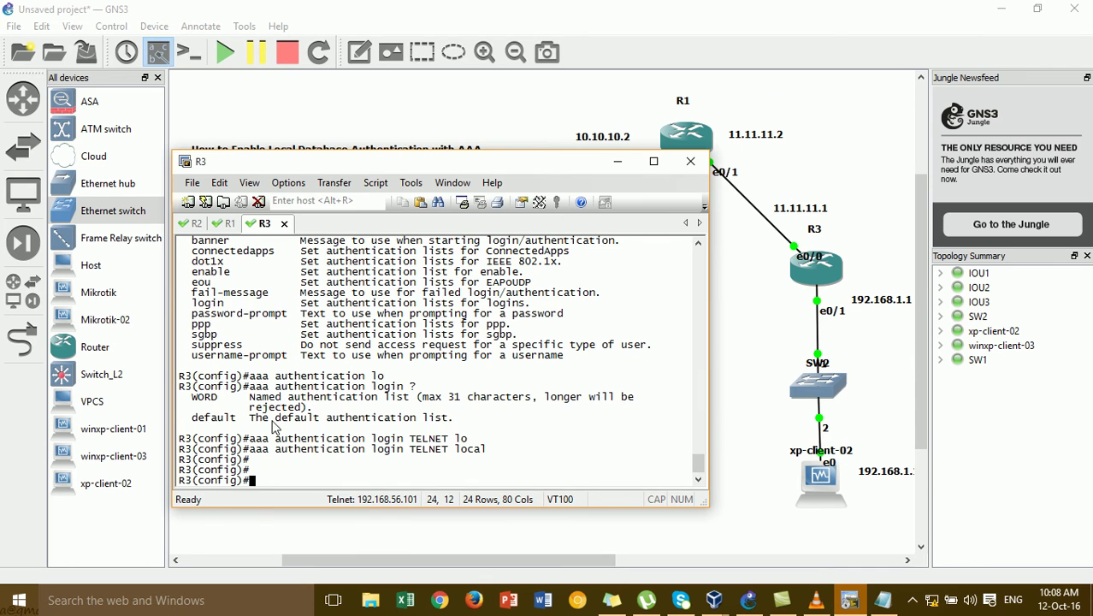
pyautogui.moveTo(379, 162); pyautogui.dragTo(564, 151)
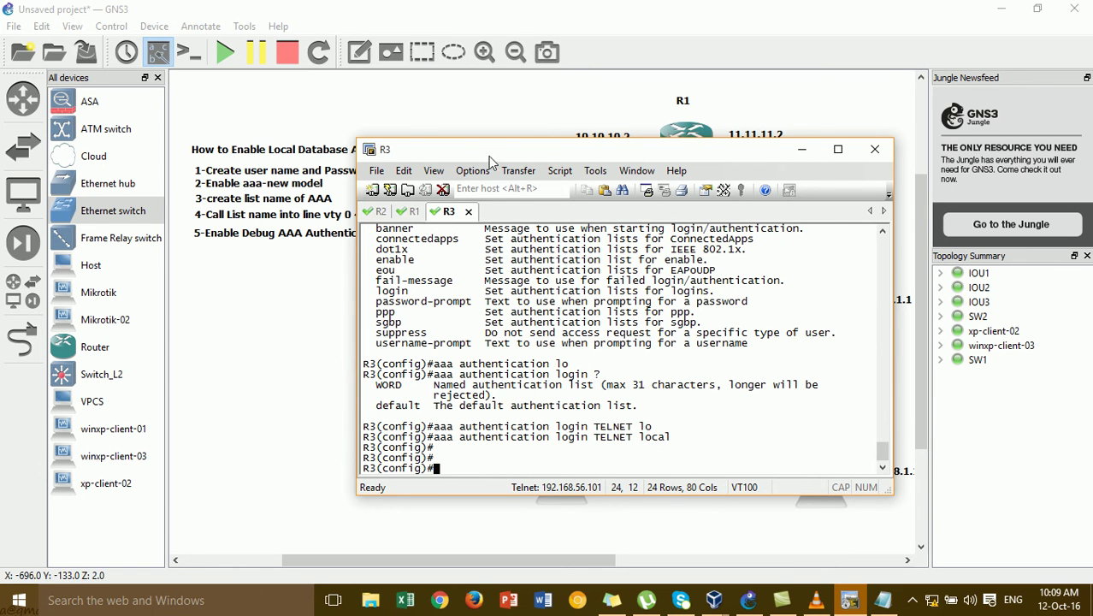
# Enter configuration mode for R3's vty lines 0 to 4.
pyautogui.moveTo(492, 152); pyautogui.dragTo(357, 156)
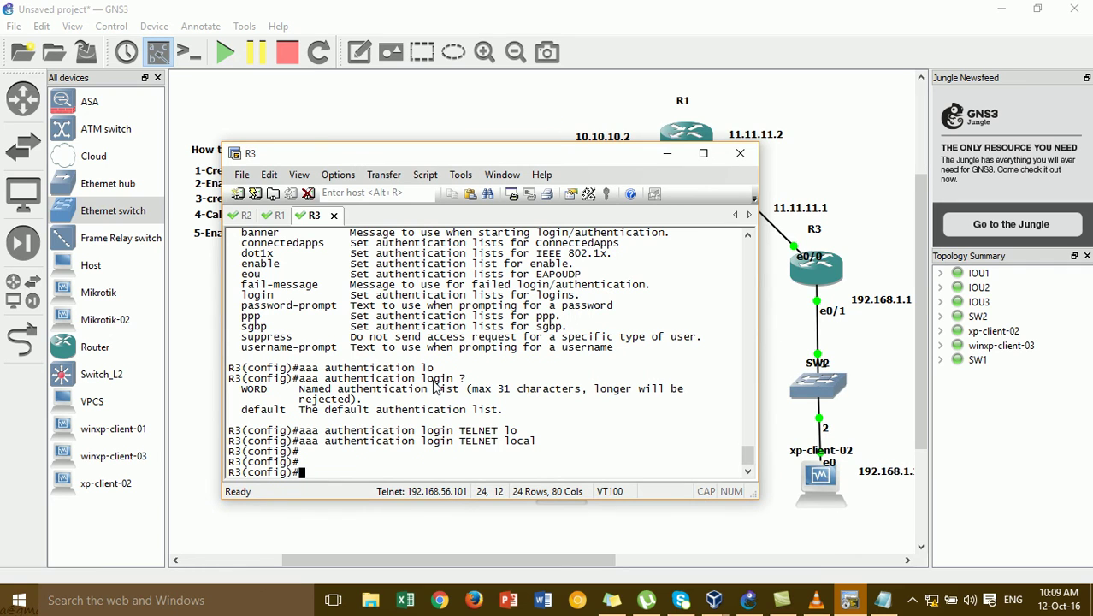
pyautogui.write('lin')
pyautogui.hotkey('ctrl', 'a')
pyautogui.press('Tab')
pyautogui.write('vt')
pyautogui.press('Tab')
pyautogui.write('0 4')
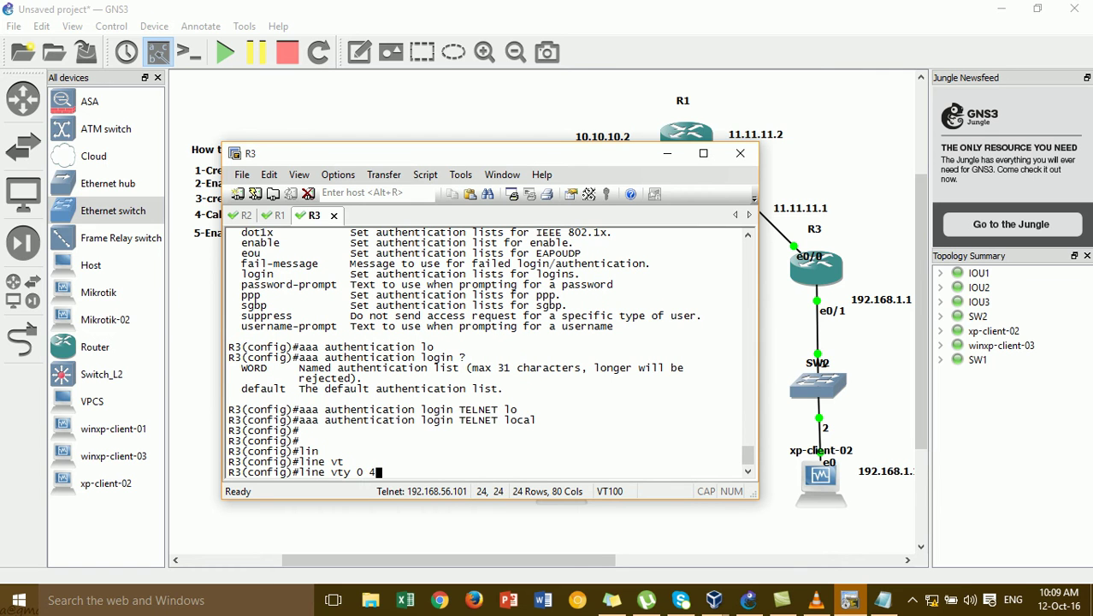
pyautogui.press('Return')
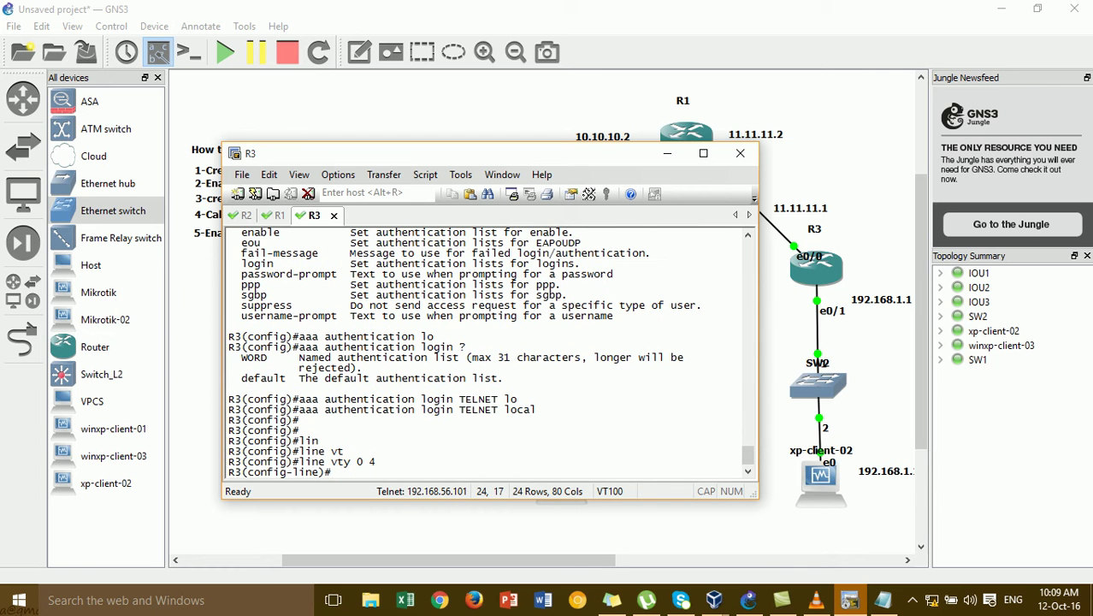
# Apply 'login authentication TELNET' to the vty lines.
pyautogui.write('lo')
pyautogui.press('Tab')
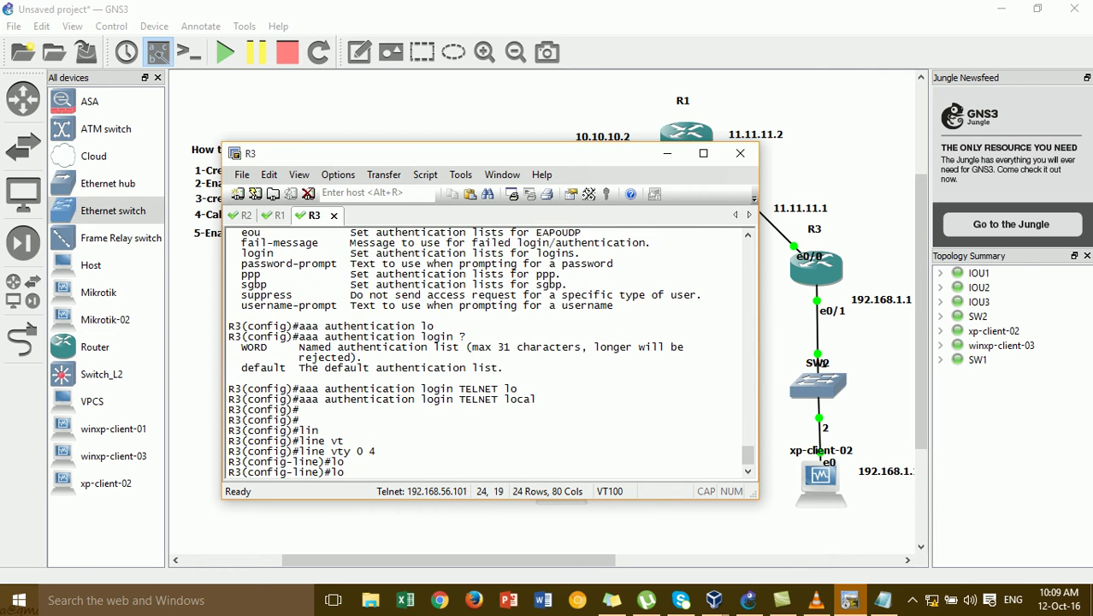
pyautogui.write('gin')
pyautogui.press('Tab')
pyautogui.write('a')
pyautogui.press('Tab')
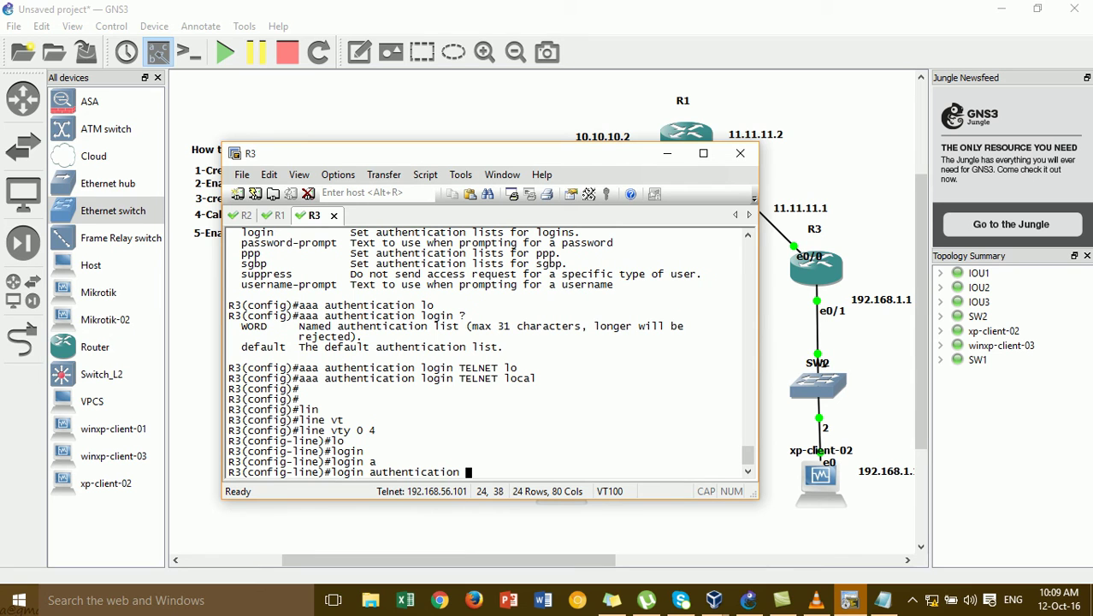
pyautogui.write('?')
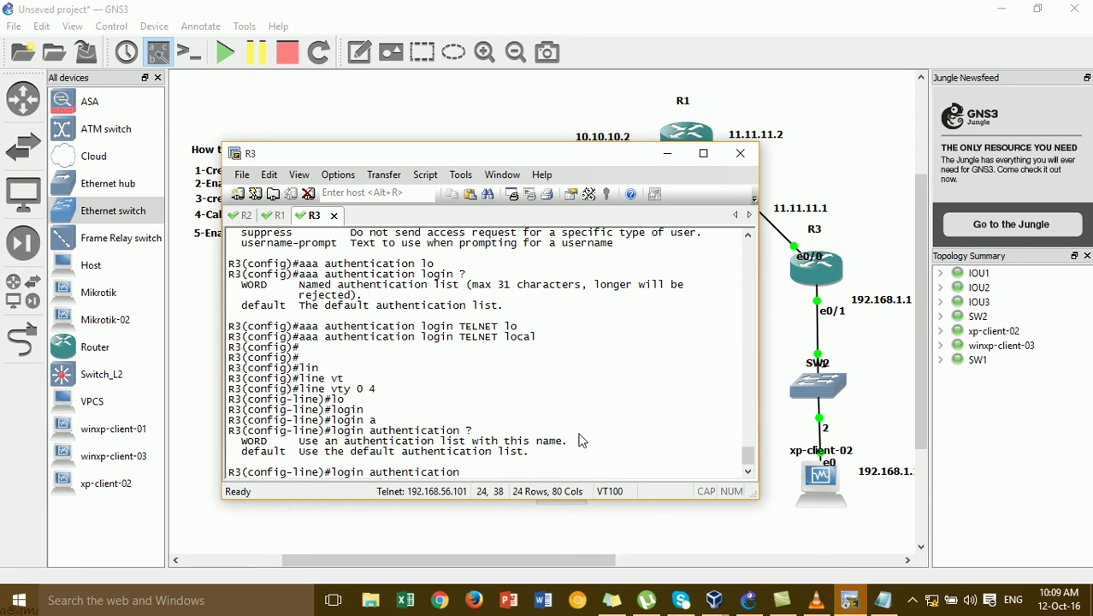
pyautogui.moveTo(460, 337); pyautogui.dragTo(477, 341)
pyautogui.click(500, 466)
pyautogui.write('TELNET ?')
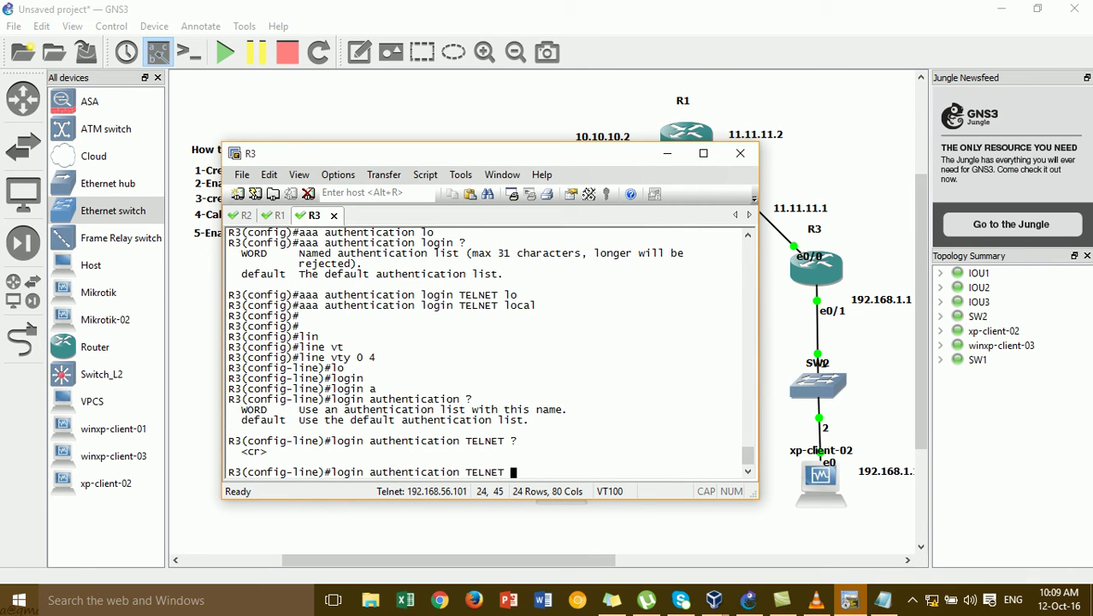
pyautogui.press('Return')
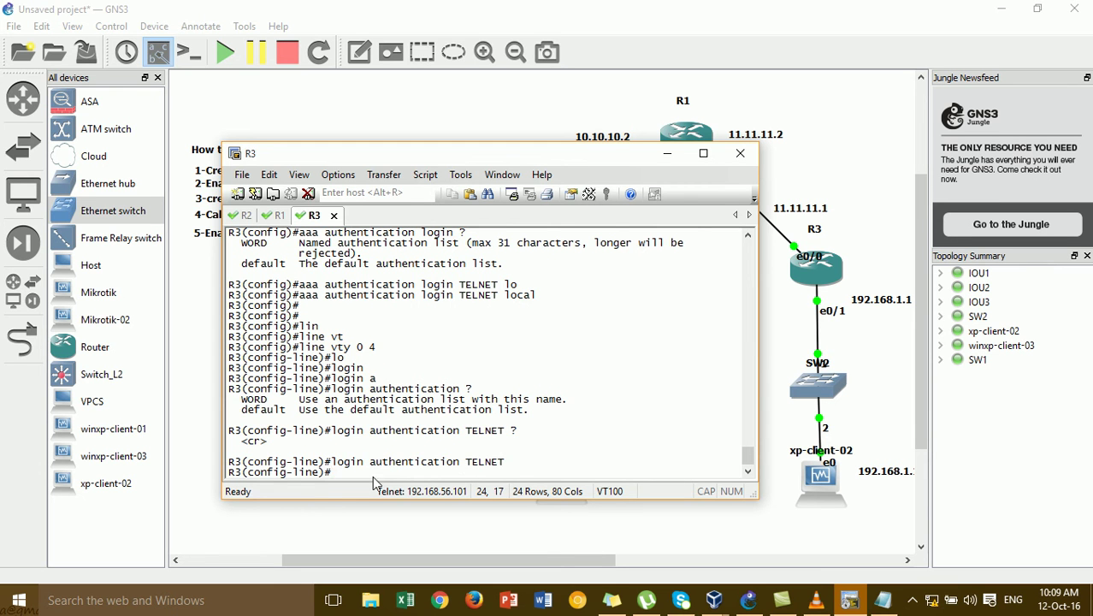
pyautogui.moveTo(468, 162); pyautogui.dragTo(614, 143)
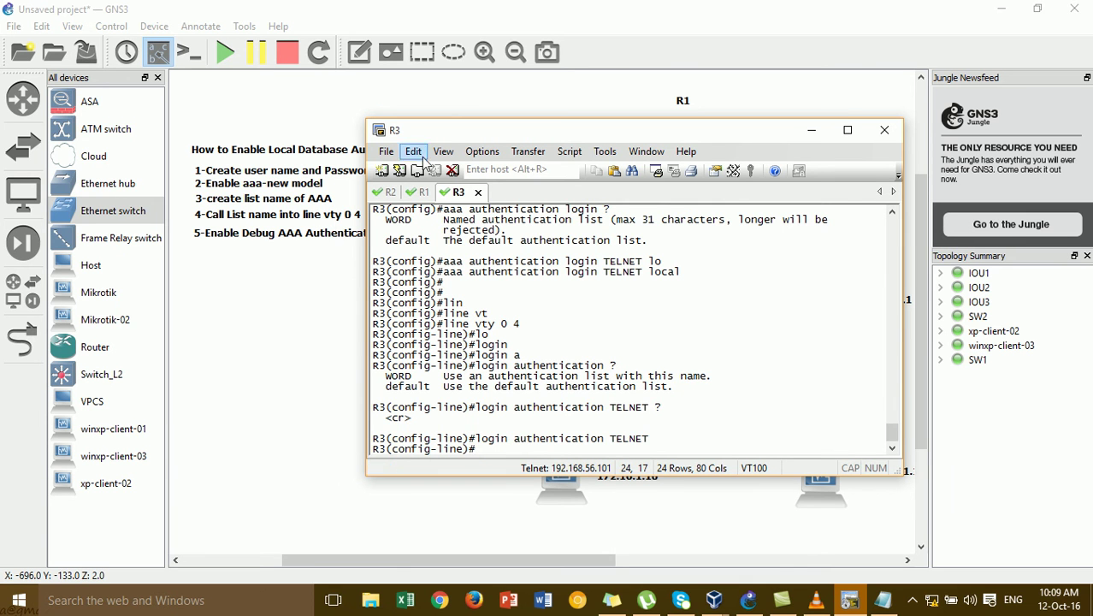
pyautogui.moveTo(429, 130); pyautogui.dragTo(485, 127)
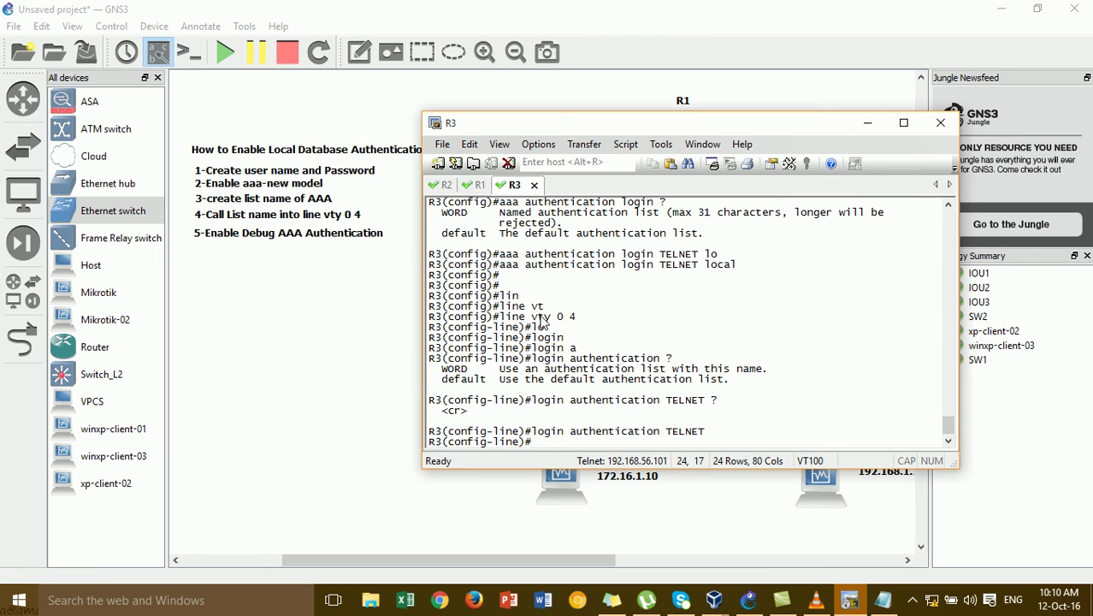
# Exit R3's line and global configuration modes back to the R3# prompt.
pyautogui.write('exit')
pyautogui.press('Return')
pyautogui.press('Return')
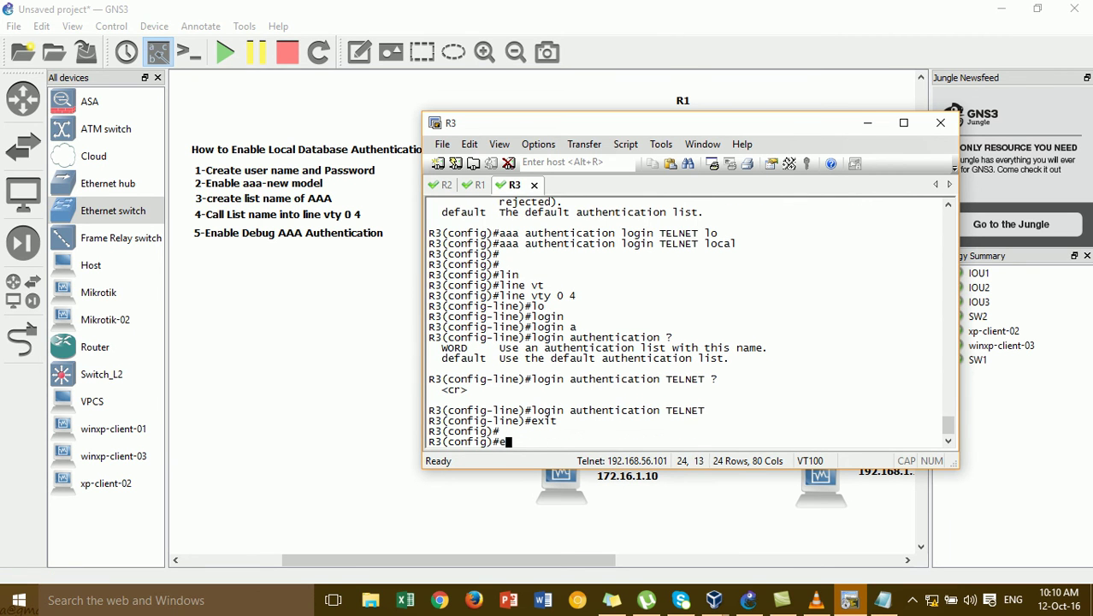
pyautogui.press('Return')
# Run 'debug aaa authentication' on R3, then return to the GNS3 topology.
pyautogui.write('debug aa')
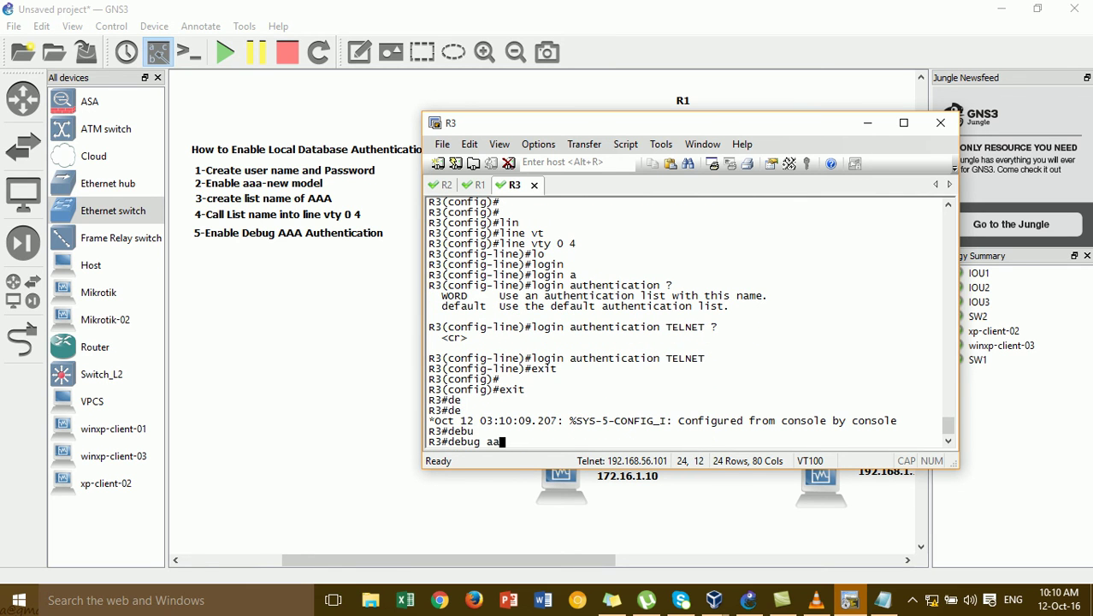
pyautogui.write('a au')
pyautogui.press('Tab')
pyautogui.write('the')
pyautogui.press('Tab')
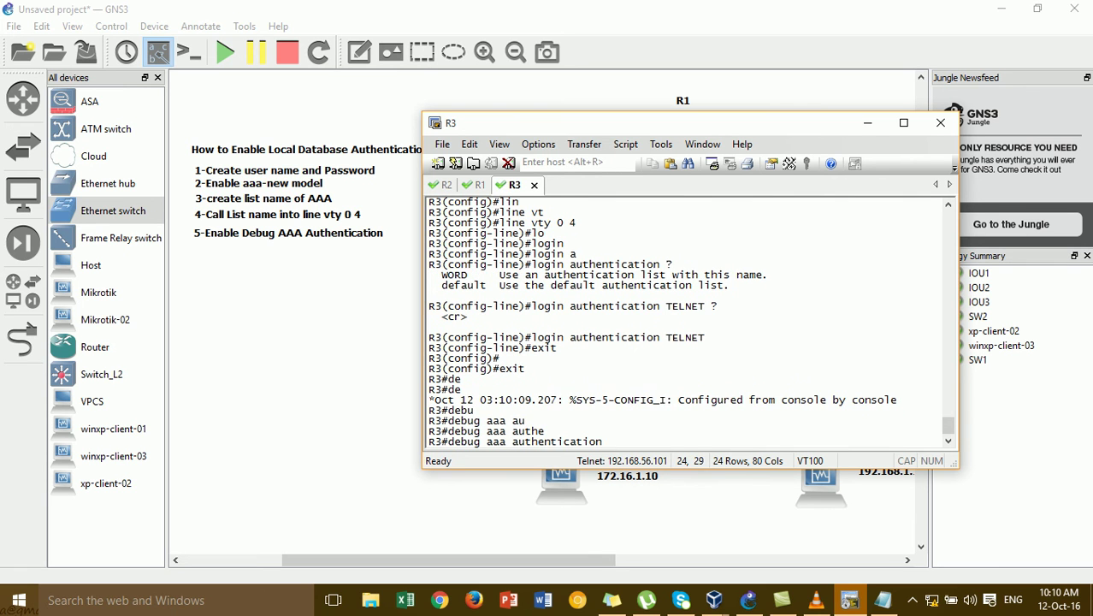
pyautogui.press('Return')
pyautogui.press('Return')
pyautogui.press('Return')
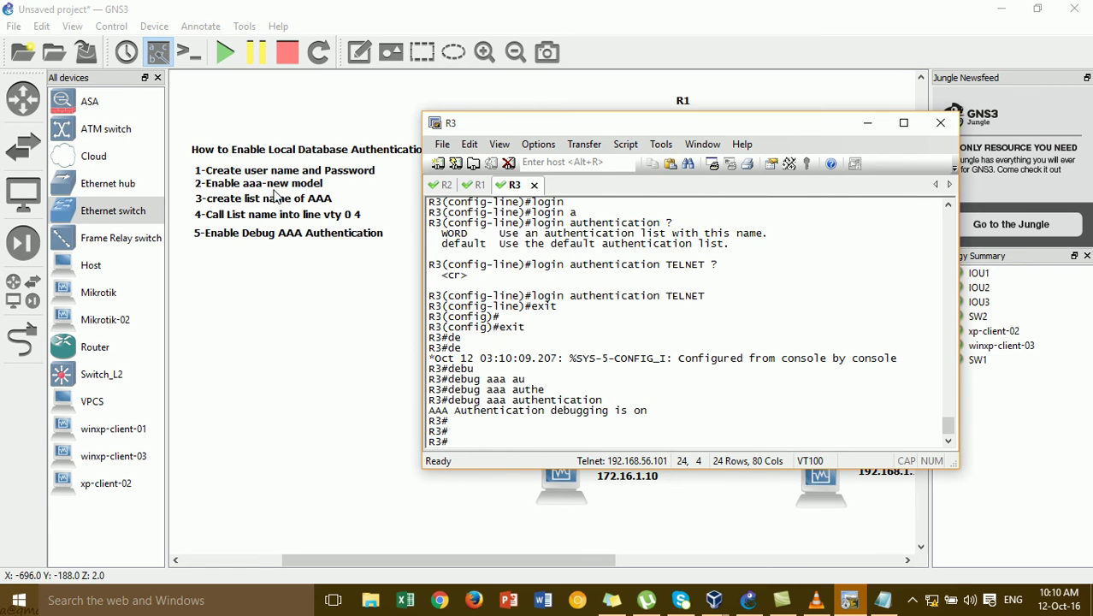
pyautogui.click(290, 270)
pyautogui.click(359, 52)
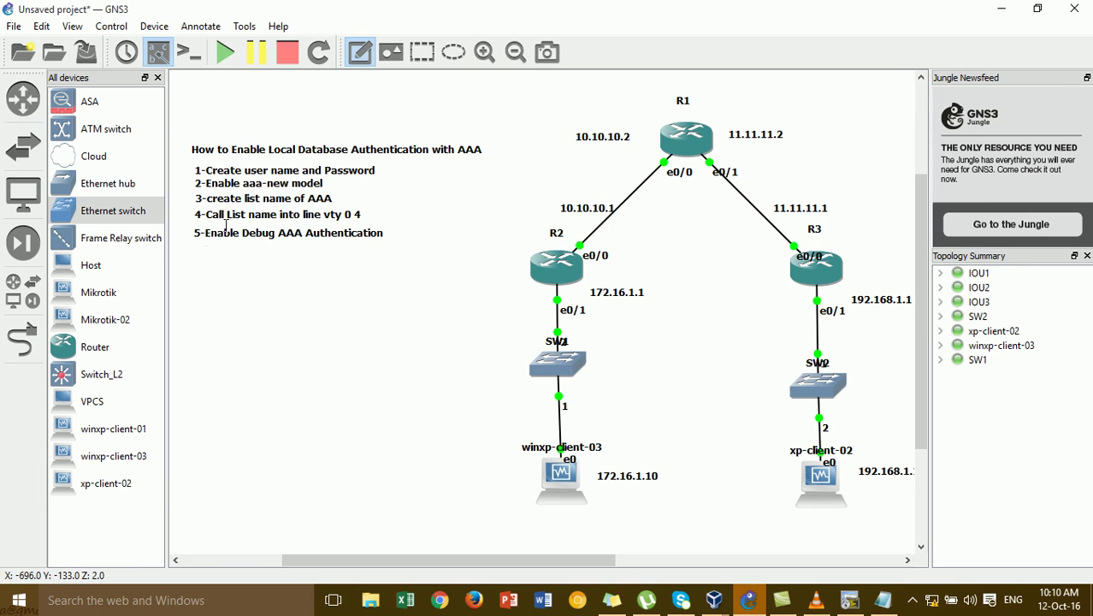
# Add the note '6-Testing and Verify longin to R3' below step 5 in the topology.
pyautogui.click(198, 255)
pyautogui.write('6-')
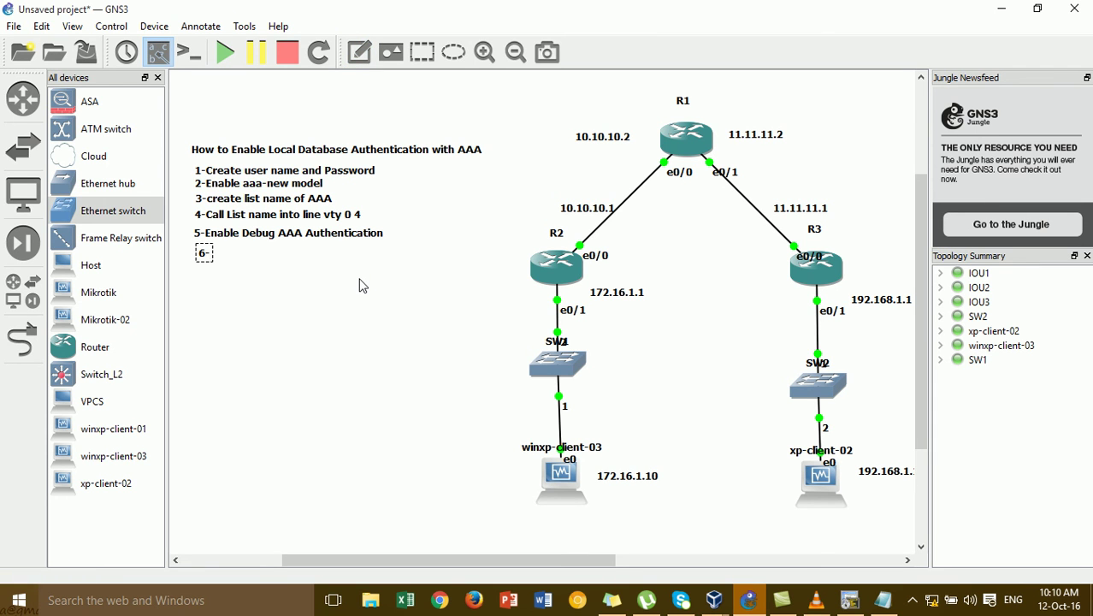
pyautogui.write('Test')
pyautogui.press('BackSpace')
pyautogui.press('BackSpace')
pyautogui.write('esting and Verify longi')
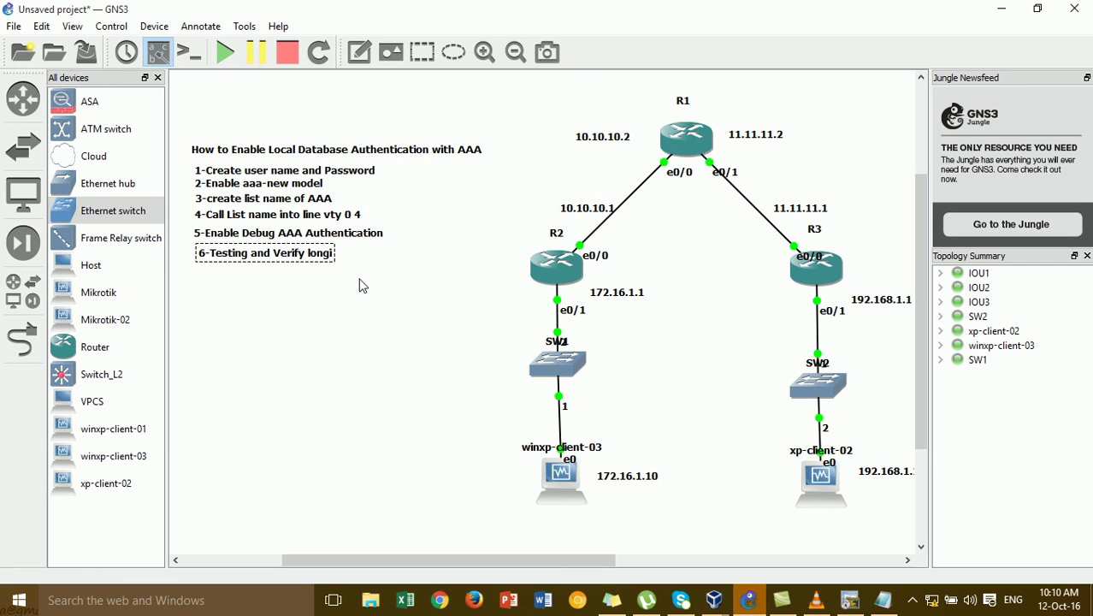
pyautogui.write('n to R3')
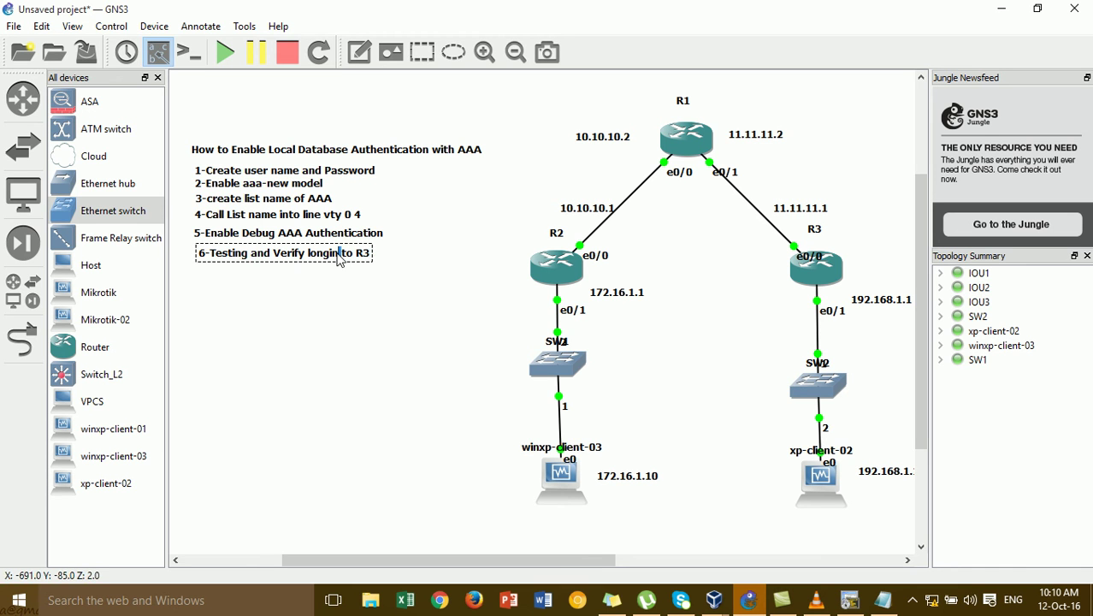
pyautogui.click(325, 296)
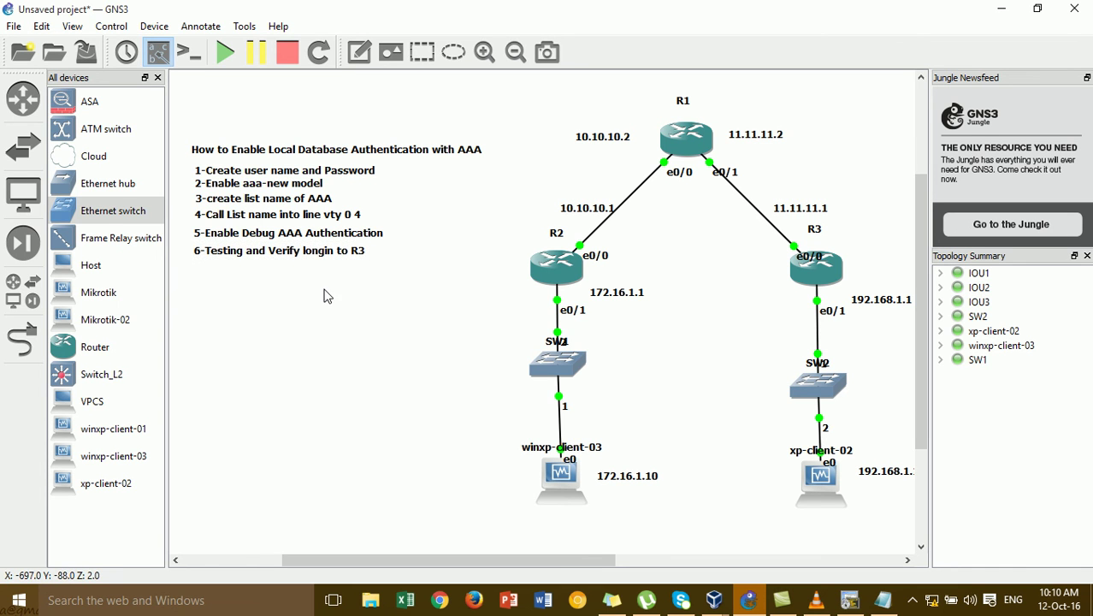
# Restore R3's SecureCRT console beside the topology and refresh its R3# prompt.
pyautogui.moveTo(449, 428); pyautogui.dragTo(658, 531)
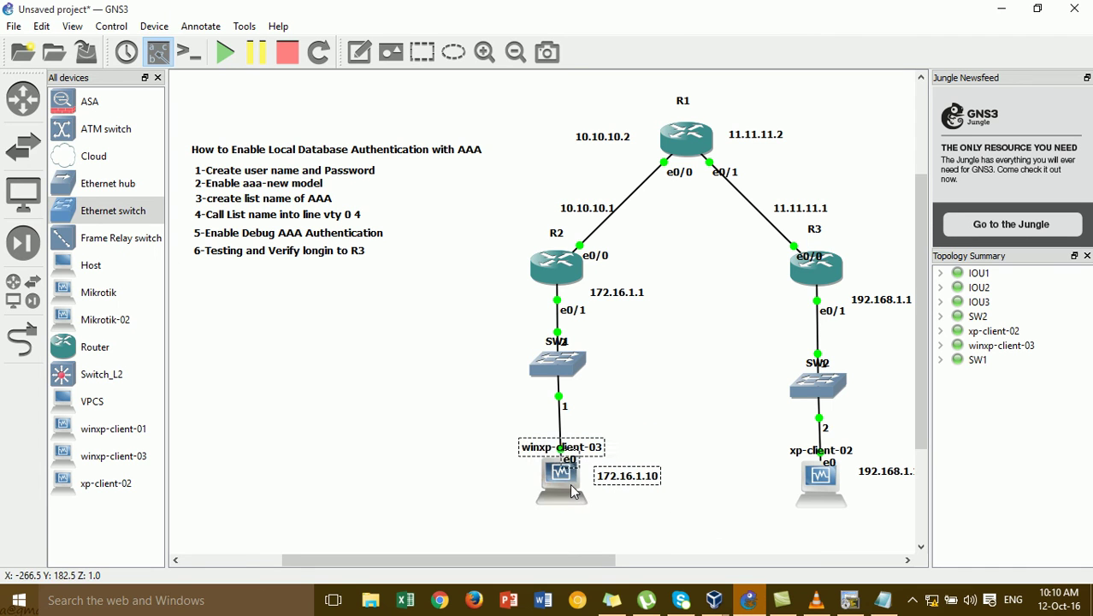
pyautogui.moveTo(826, 178); pyautogui.dragTo(796, 315)
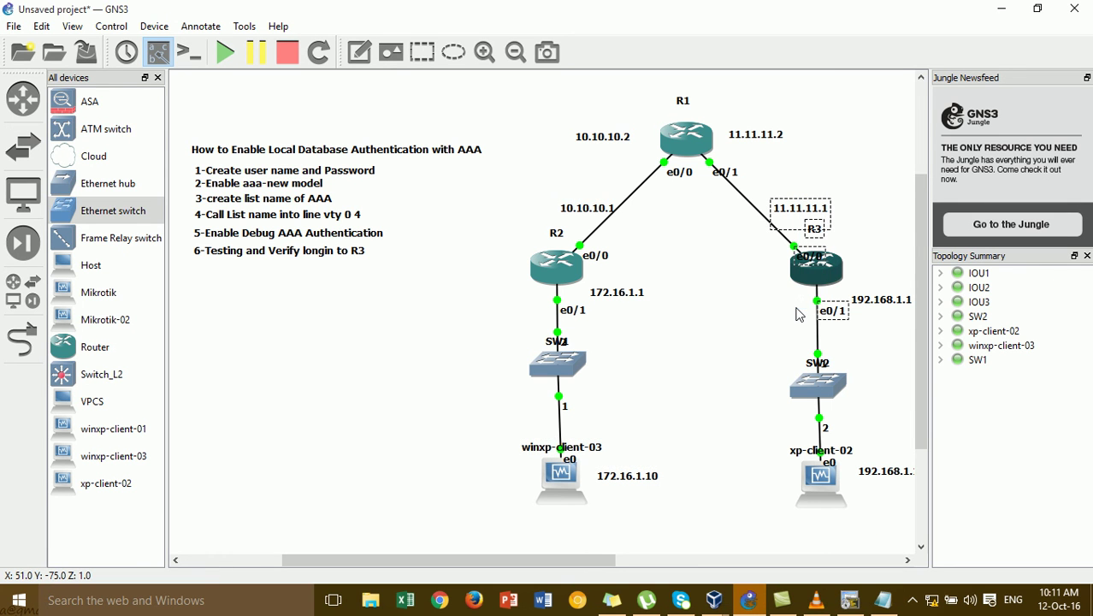
pyautogui.click(849, 602)
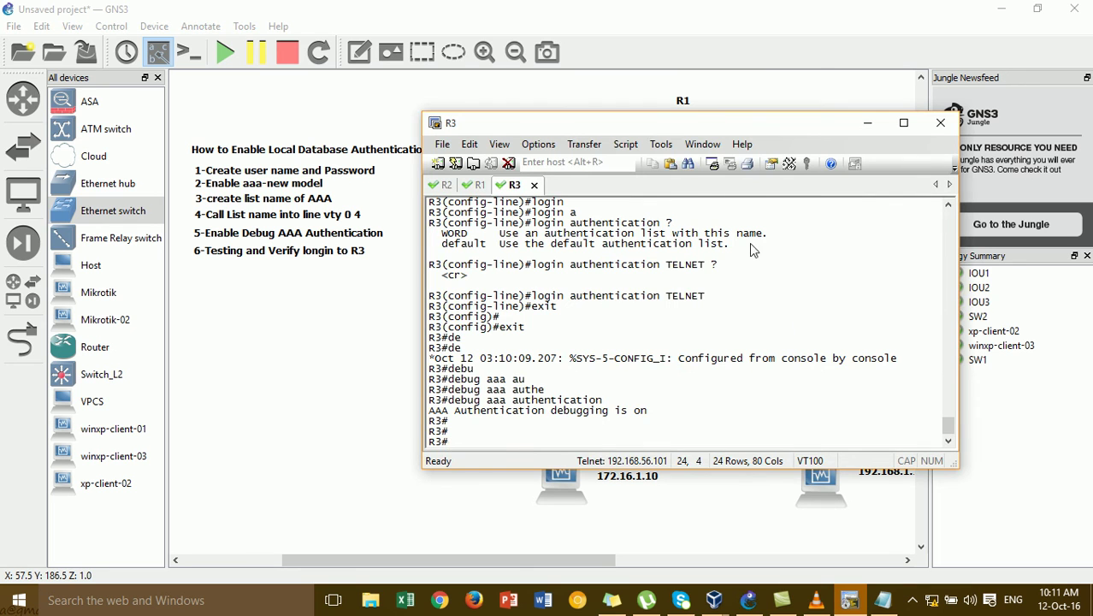
pyautogui.moveTo(683, 133); pyautogui.dragTo(874, 146)
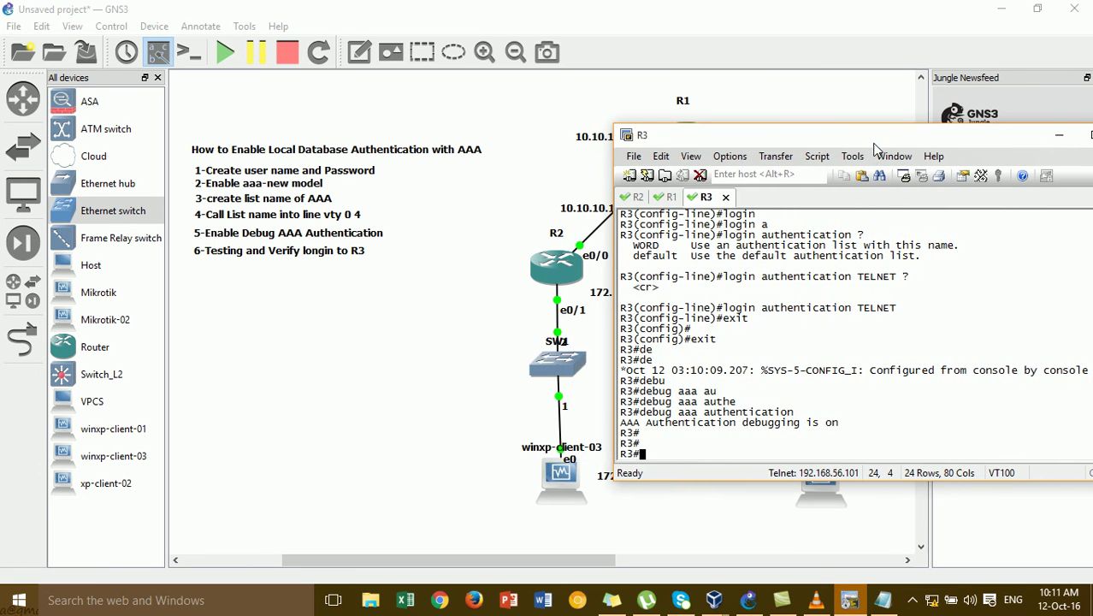
pyautogui.press('Return')
pyautogui.press('Return')
pyautogui.press('Return')
pyautogui.press('Return')
pyautogui.press('Return')
pyautogui.press('Return')
pyautogui.press('Return')
pyautogui.press('Return')
pyautogui.press('Return')
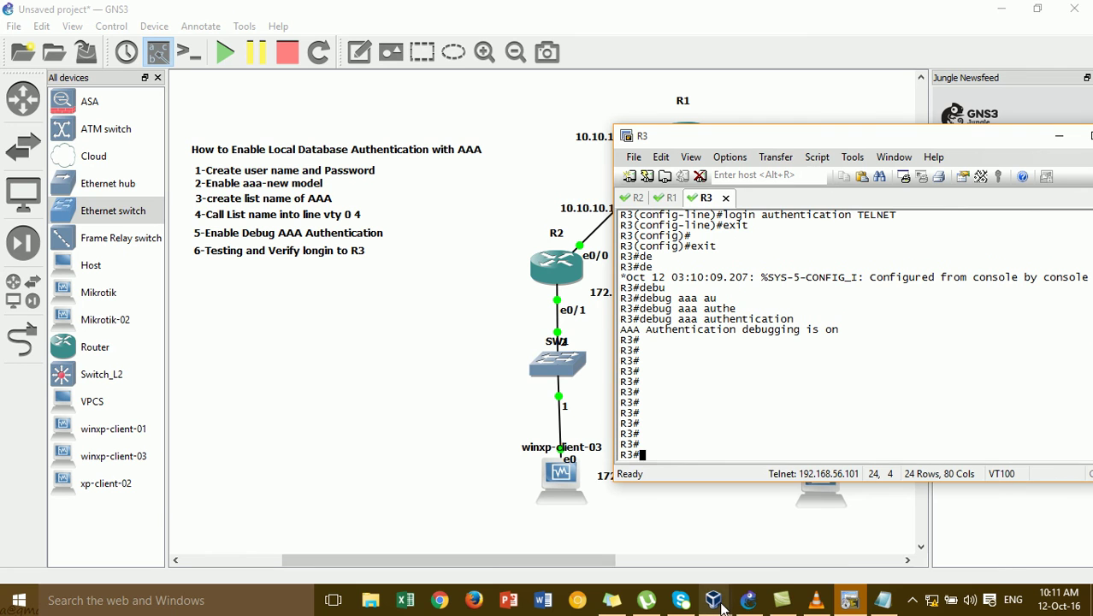
# Show the winxp-client-03 VM and close its cmd.exe window, leaving the XP desktop visible.
pyautogui.moveTo(721, 606)
pyautogui.click(817, 553)
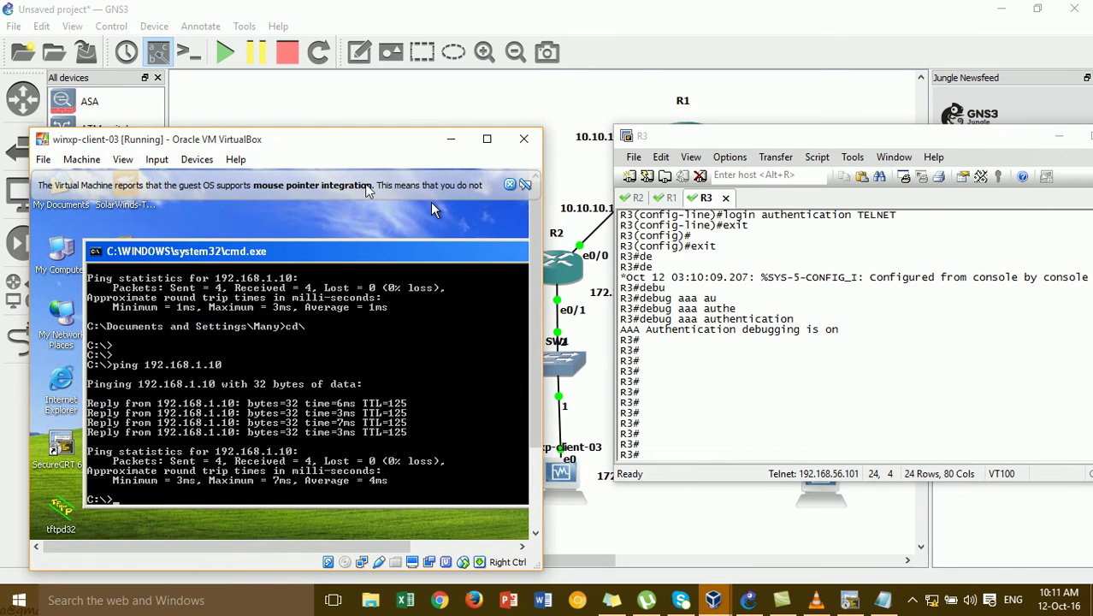
pyautogui.moveTo(313, 146); pyautogui.dragTo(348, 147)
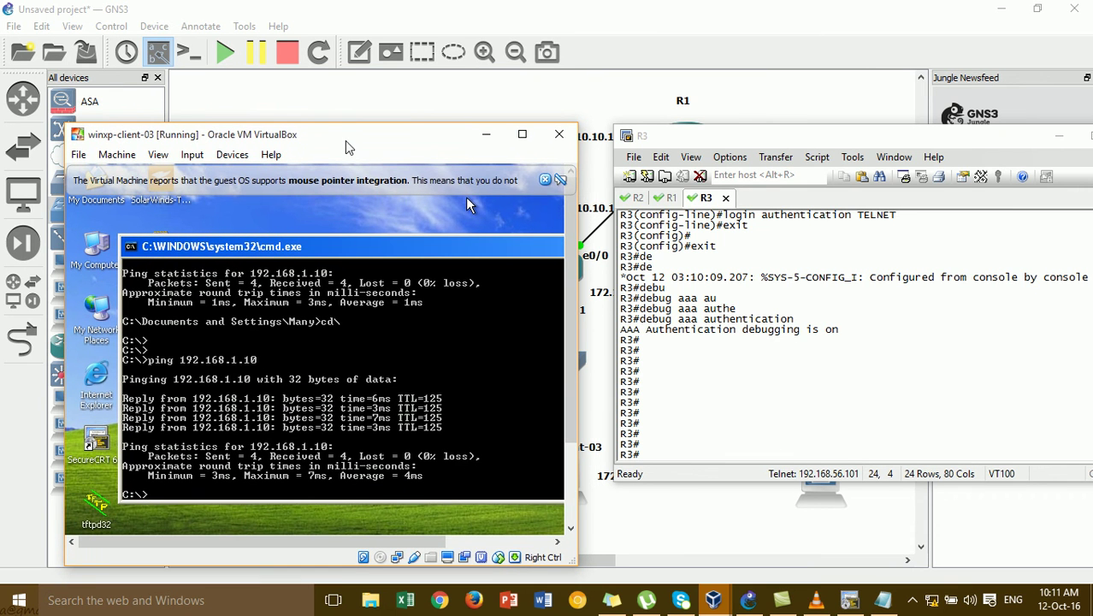
pyautogui.moveTo(377, 251); pyautogui.dragTo(302, 274)
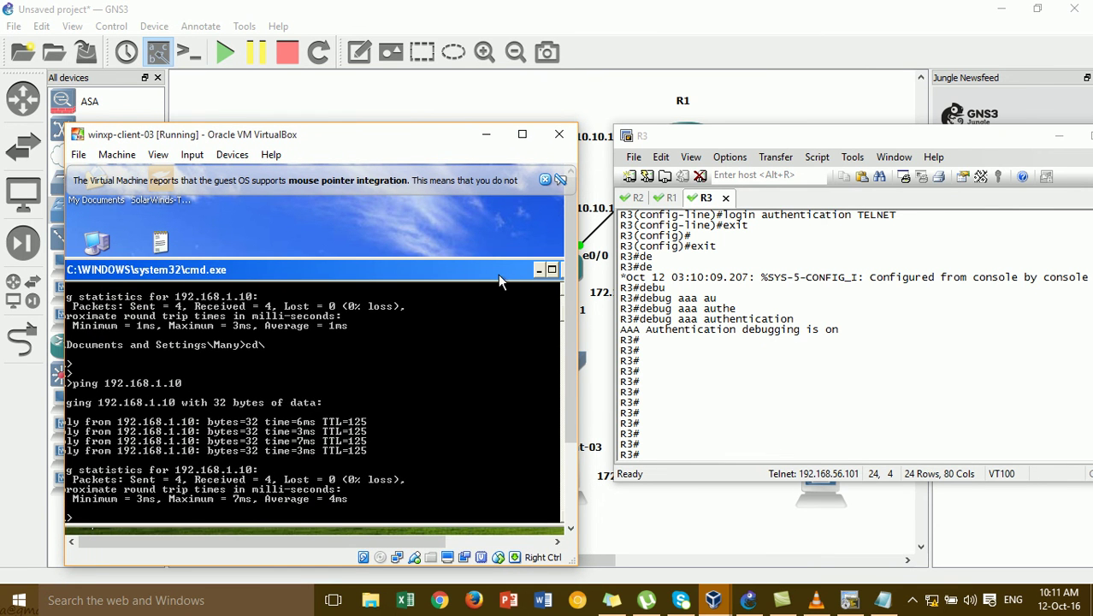
pyautogui.moveTo(502, 281); pyautogui.dragTo(450, 275)
pyautogui.click(516, 262)
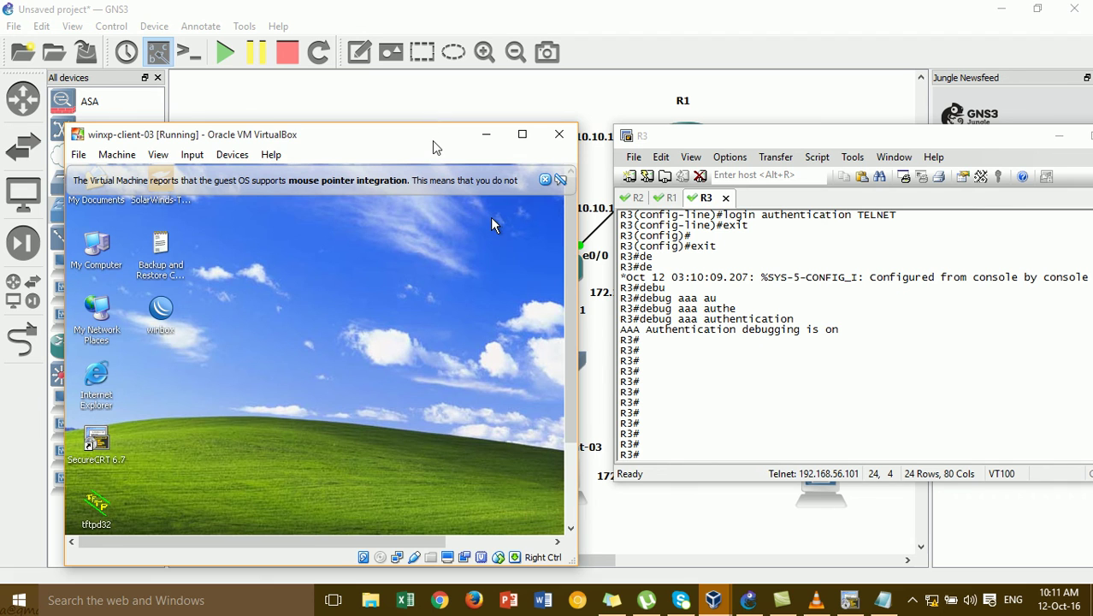
pyautogui.moveTo(434, 147); pyautogui.dragTo(444, 146)
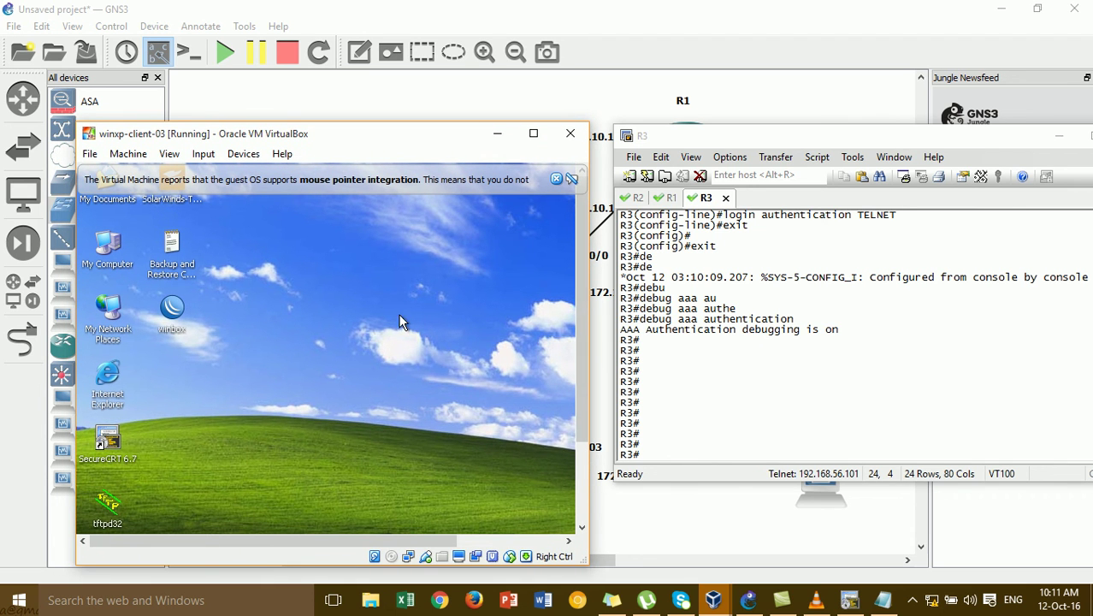
# Launch SecureCRT on the XP client and set Quick Connect's protocol to Telnet.
pyautogui.doubleClick(109, 437)
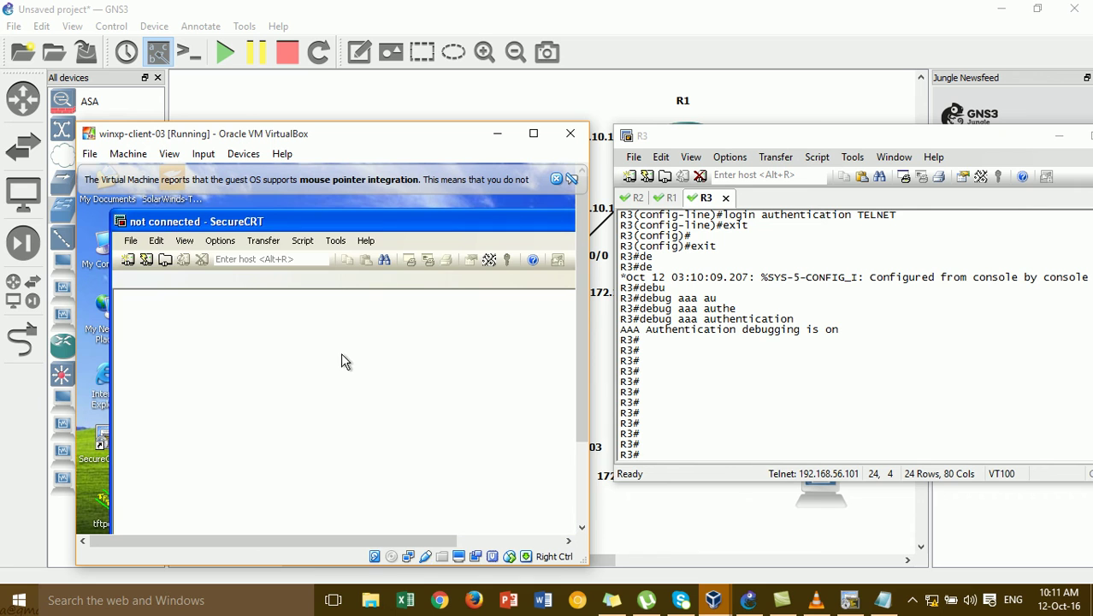
pyautogui.moveTo(371, 220); pyautogui.dragTo(334, 210)
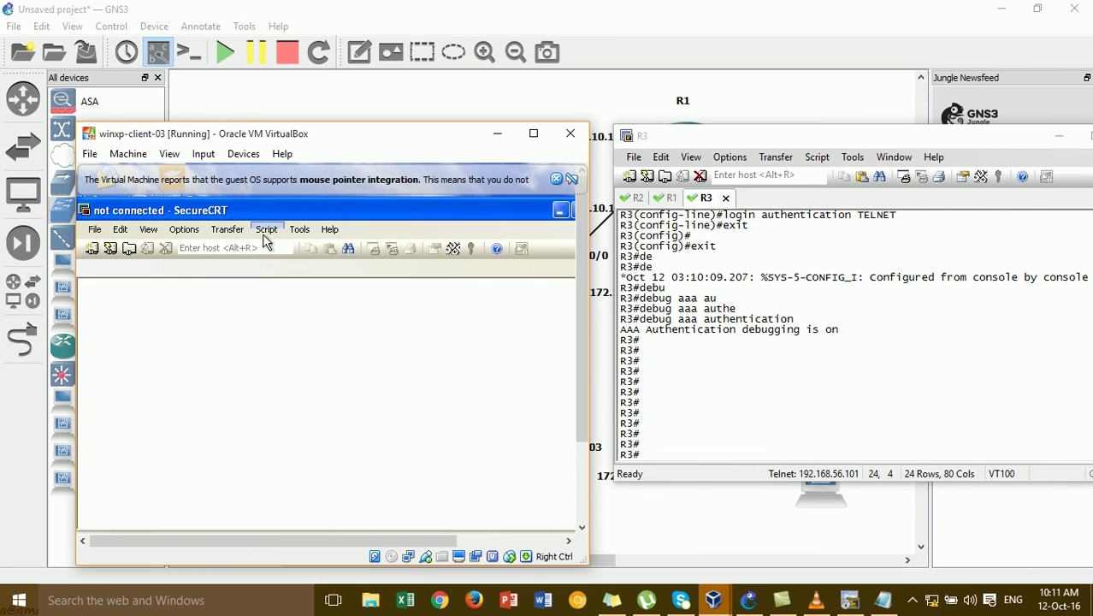
pyautogui.click(111, 249)
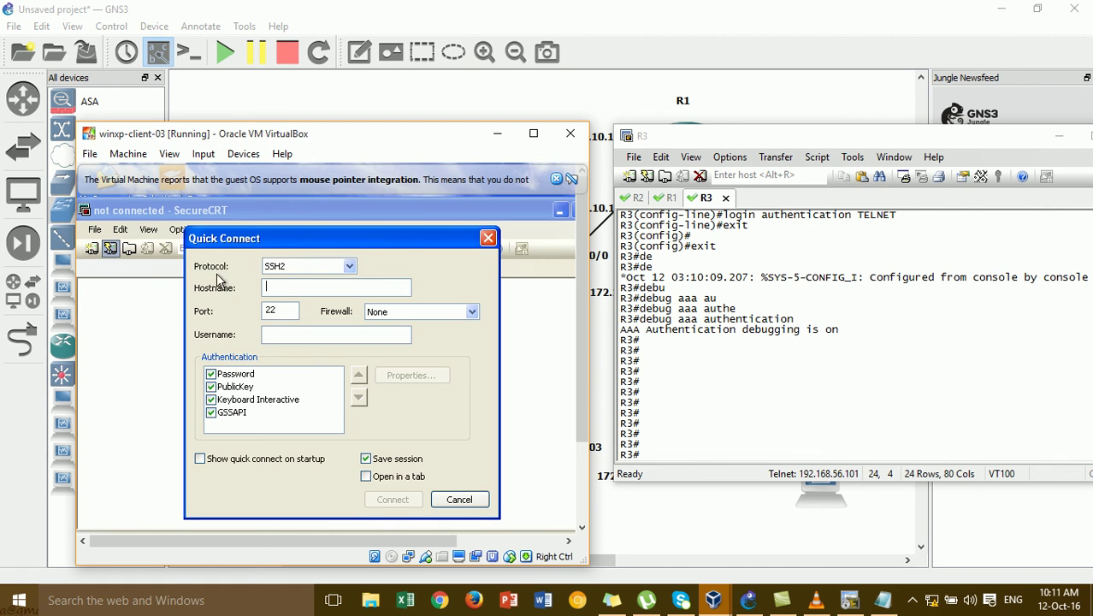
pyautogui.click(349, 266)
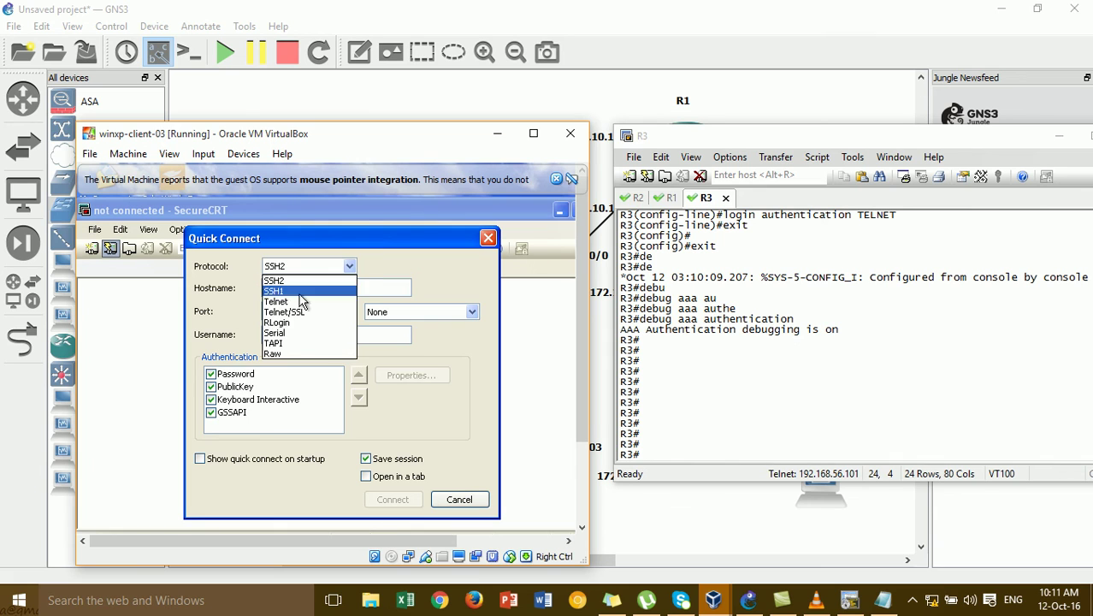
pyautogui.click(291, 303)
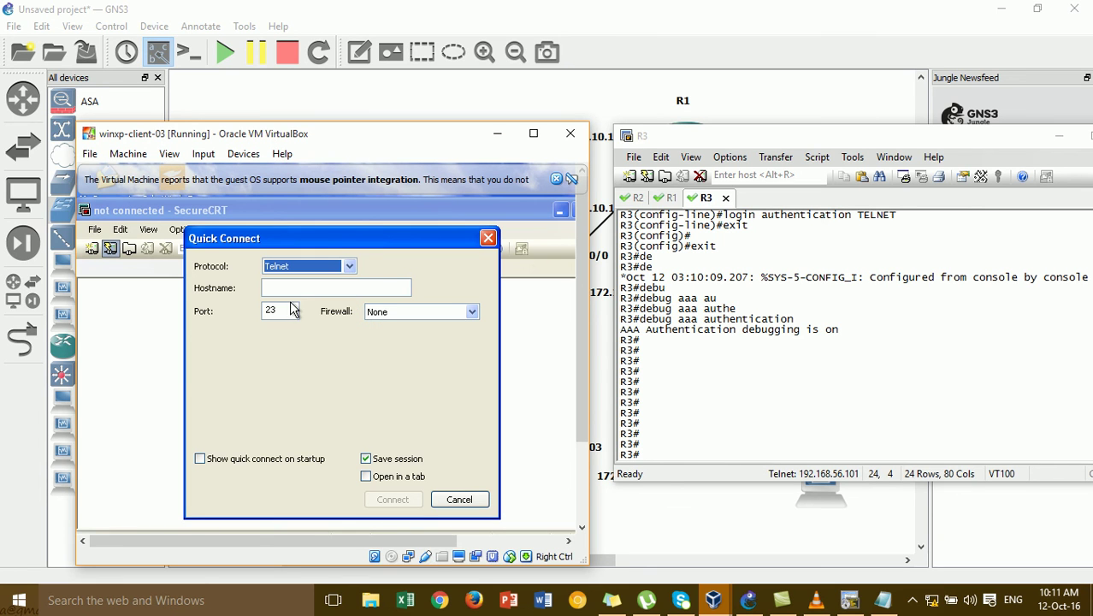
pyautogui.click(346, 291)
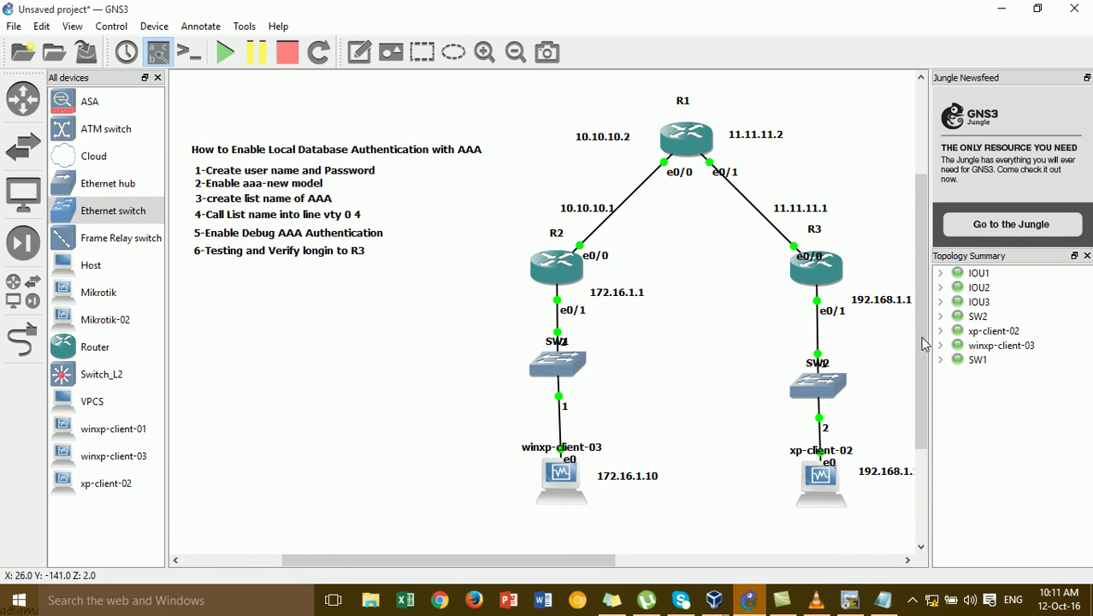
# Bring R3's console forward and enlarge its terminal to show more rows.
pyautogui.moveTo(594, 567); pyautogui.dragTo(616, 569)
pyautogui.moveTo(827, 242); pyautogui.dragTo(855, 367)
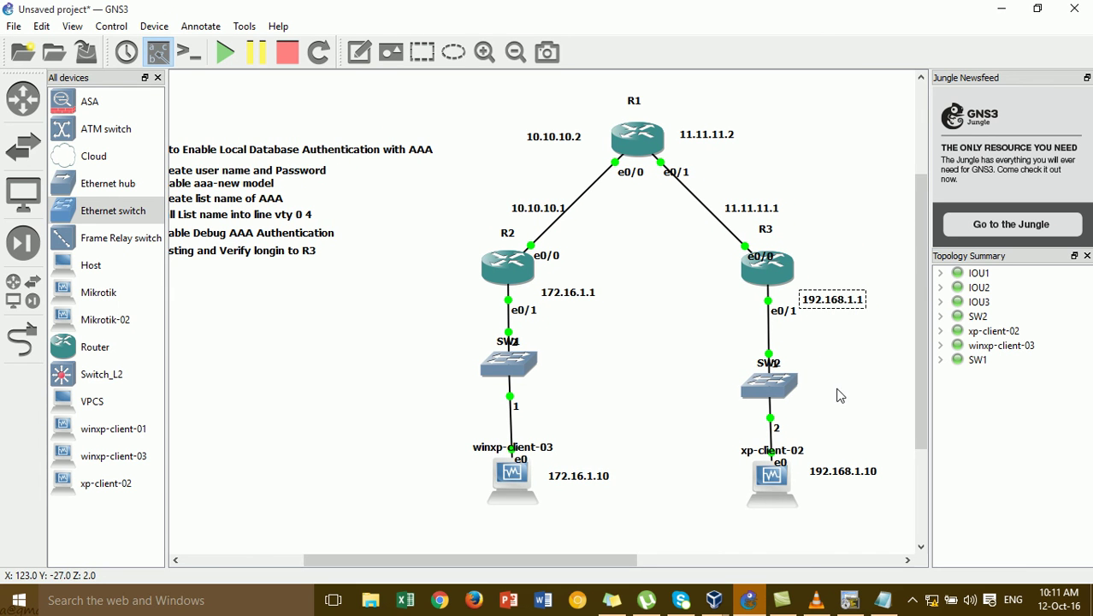
pyautogui.click(830, 603)
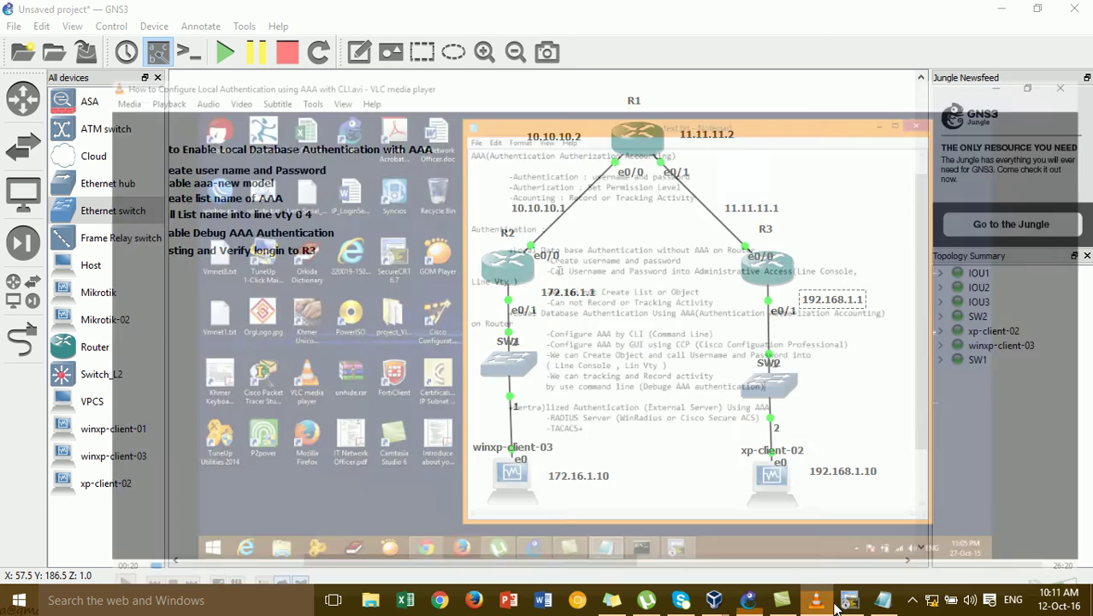
pyautogui.click(1002, 15)
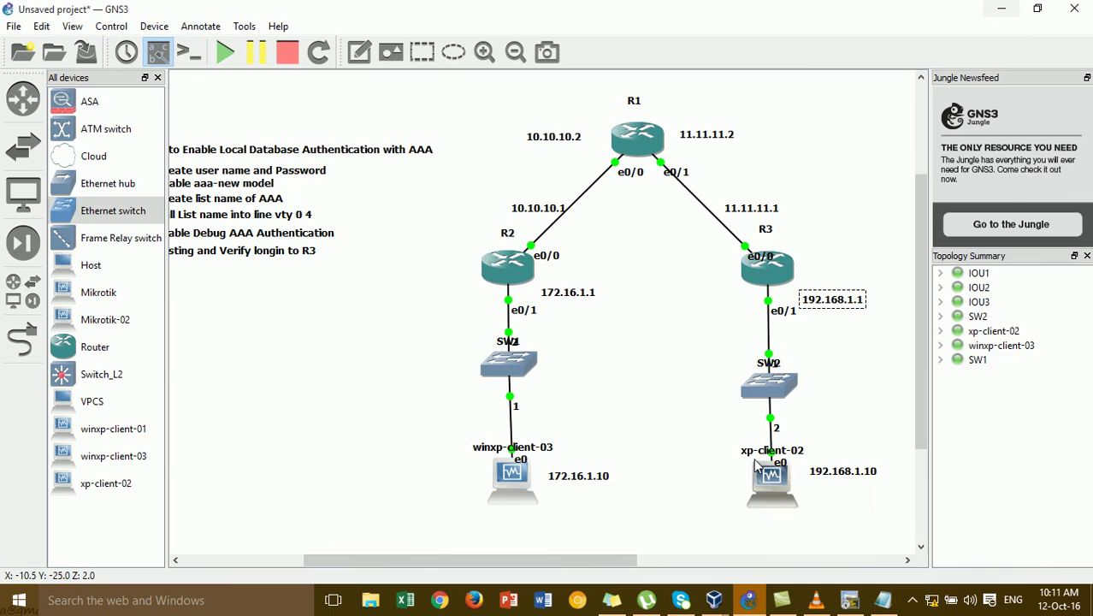
pyautogui.moveTo(714, 600)
pyautogui.click(793, 517)
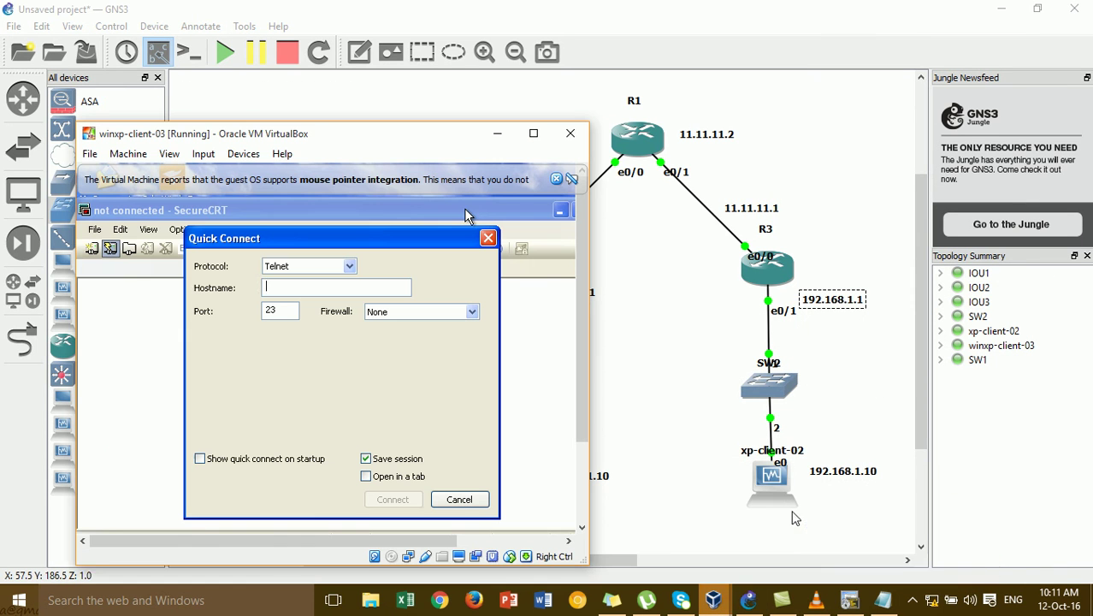
pyautogui.click(849, 601)
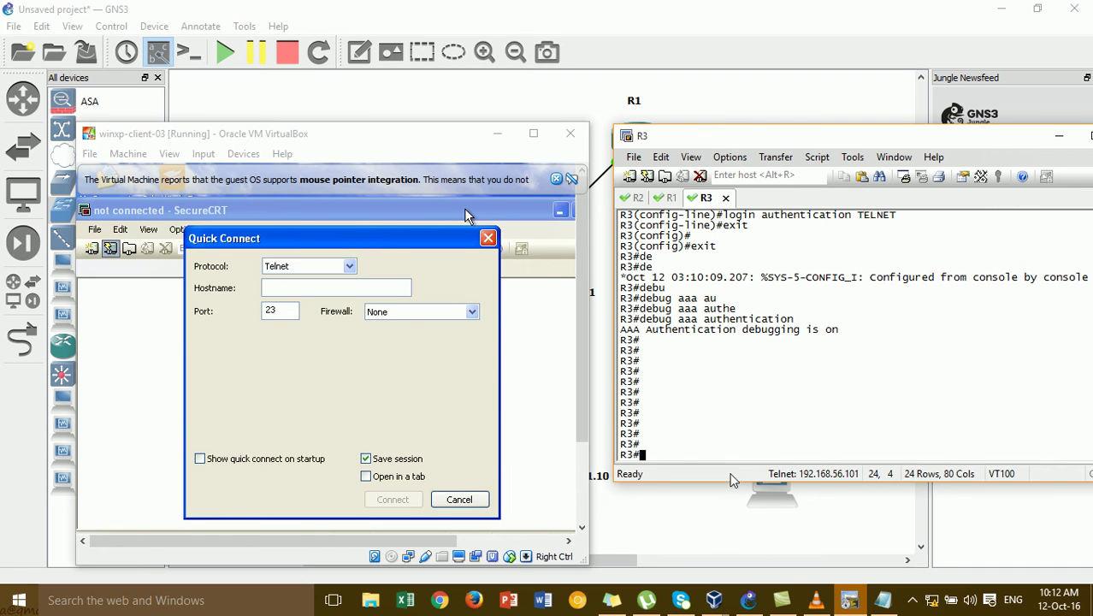
pyautogui.moveTo(735, 484); pyautogui.dragTo(755, 569)
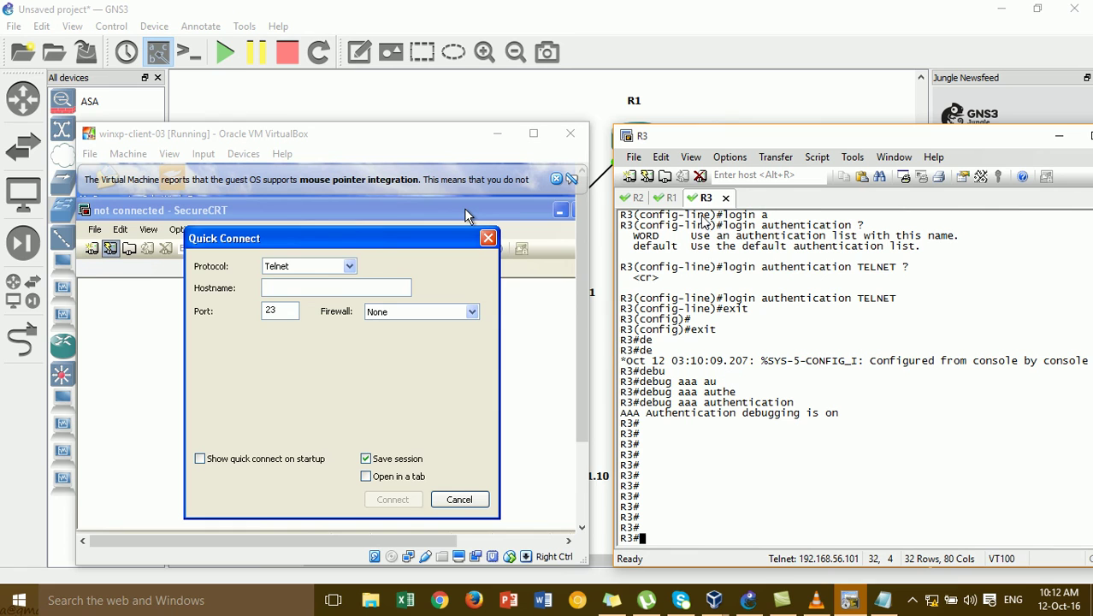
# Connect via Telnet on port 23 to R3 at 192.168.1.1.
pyautogui.click(349, 287)
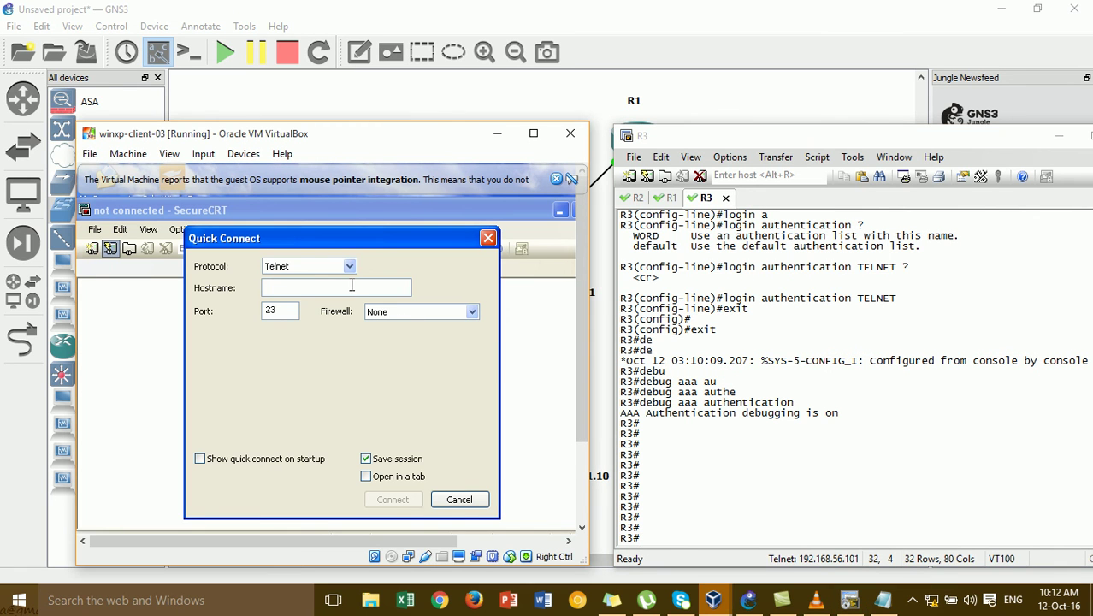
pyautogui.write('91.')
pyautogui.press('BackSpace')
pyautogui.press('BackSpace')
pyautogui.press('BackSpace')
pyautogui.write('192.168.1.1')
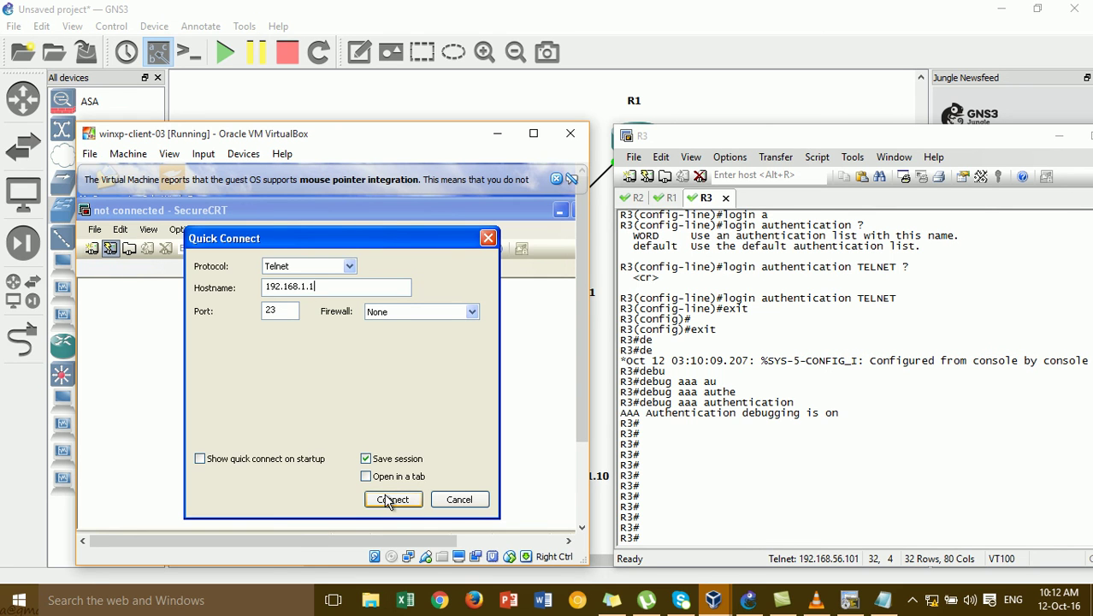
pyautogui.click(392, 501)
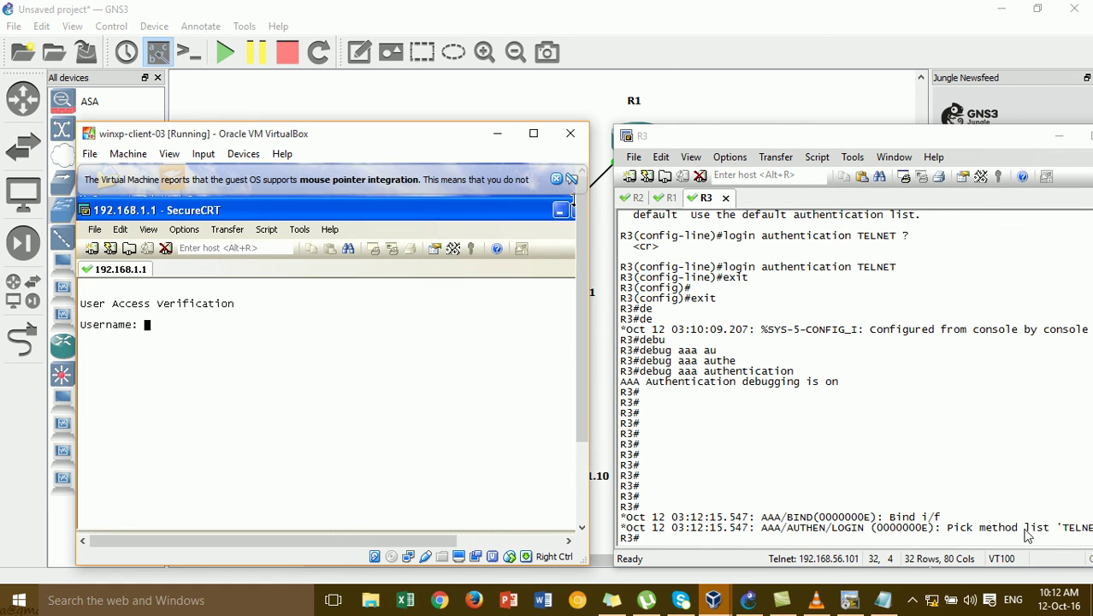
# Place R3's console on the right and the XP client window on the left.
pyautogui.moveTo(804, 140); pyautogui.dragTo(663, 134)
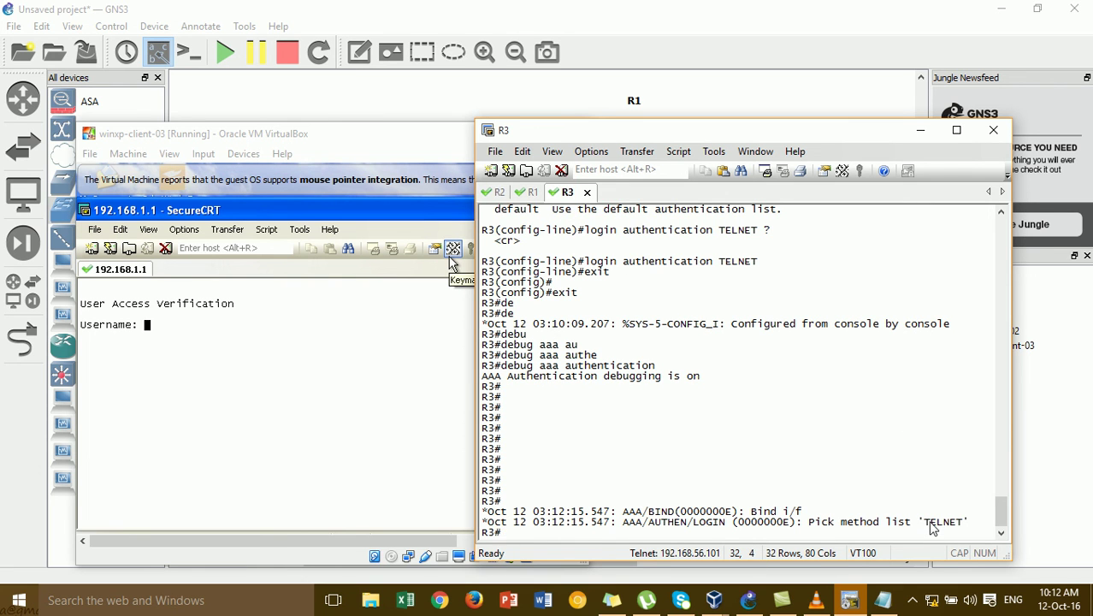
pyautogui.moveTo(605, 139); pyautogui.dragTo(670, 143)
pyautogui.click(295, 337)
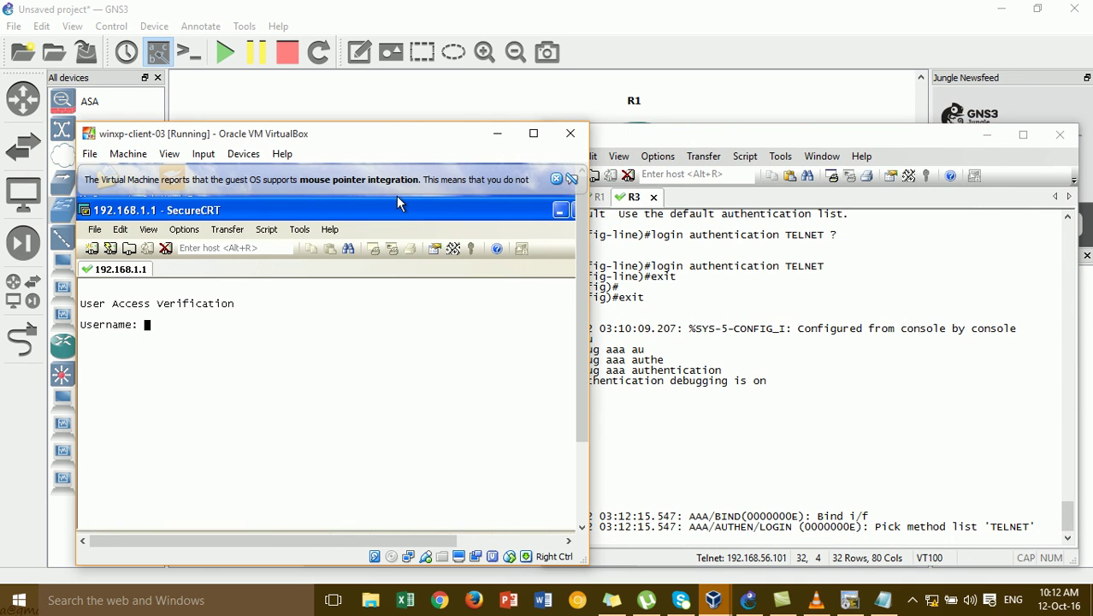
pyautogui.moveTo(389, 138); pyautogui.dragTo(341, 137)
# Log in to R3 as admin with its password, then enter enable mode with the enable password.
pyautogui.write('admin')
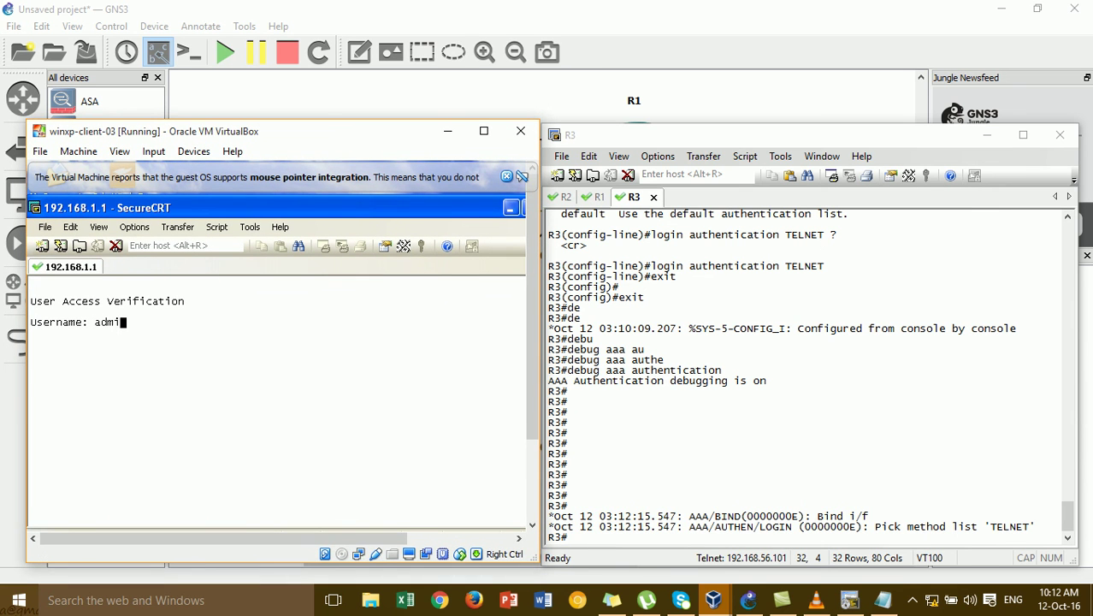
pyautogui.press('Return')
pyautogui.press('Return')
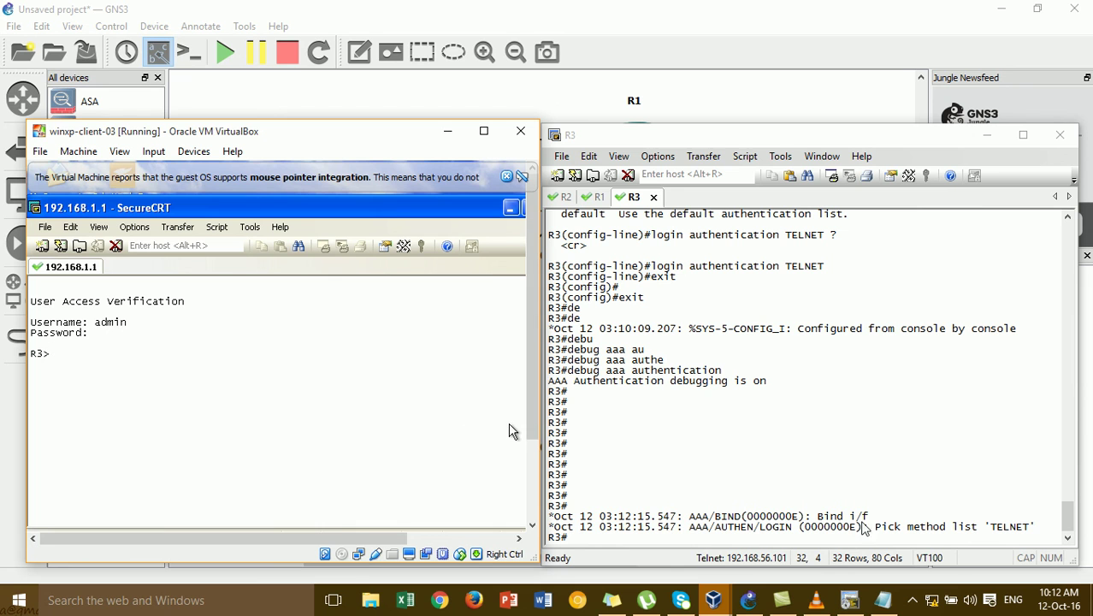
pyautogui.write('en')
pyautogui.press('Return')
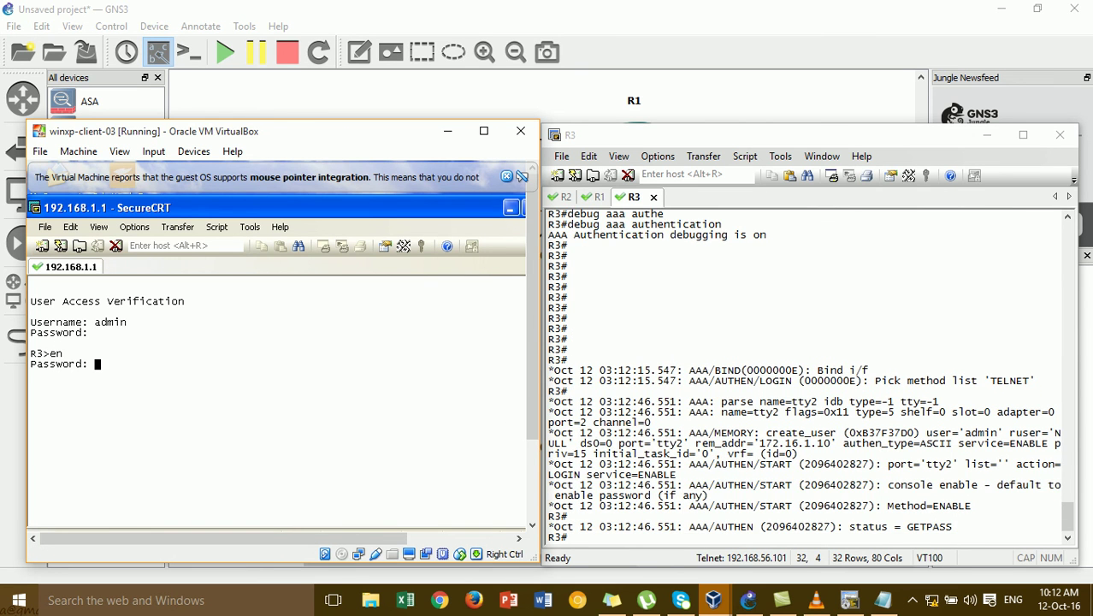
pyautogui.press('Return')
pyautogui.press('Return')
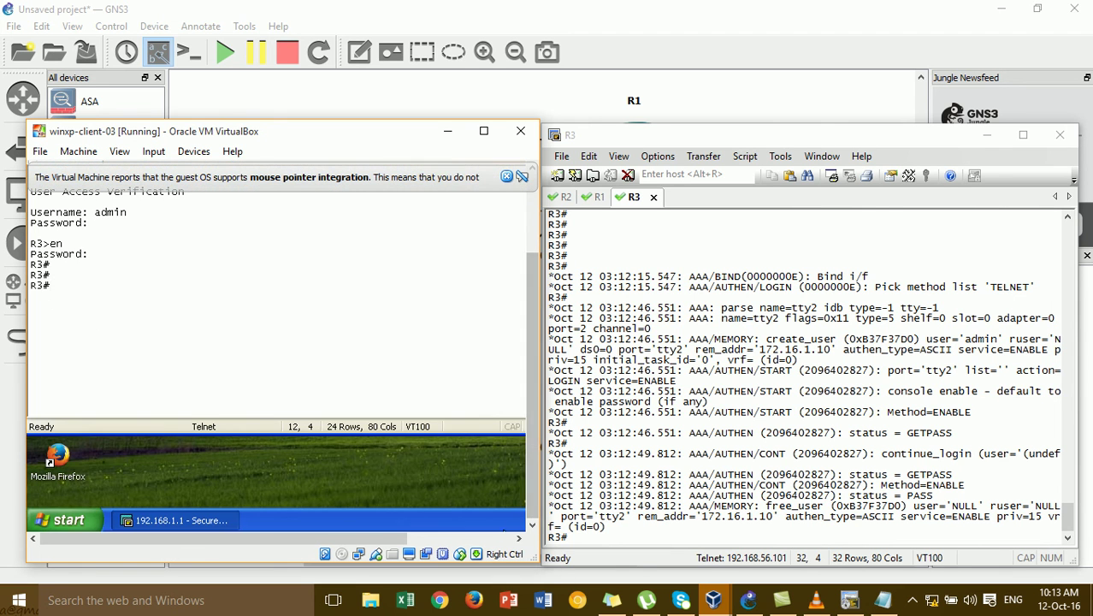
# Check the XP client's IP address 172.16.1.10 in its connection Support details, then close them.
pyautogui.click(505, 538)
pyautogui.doubleClick(451, 523)
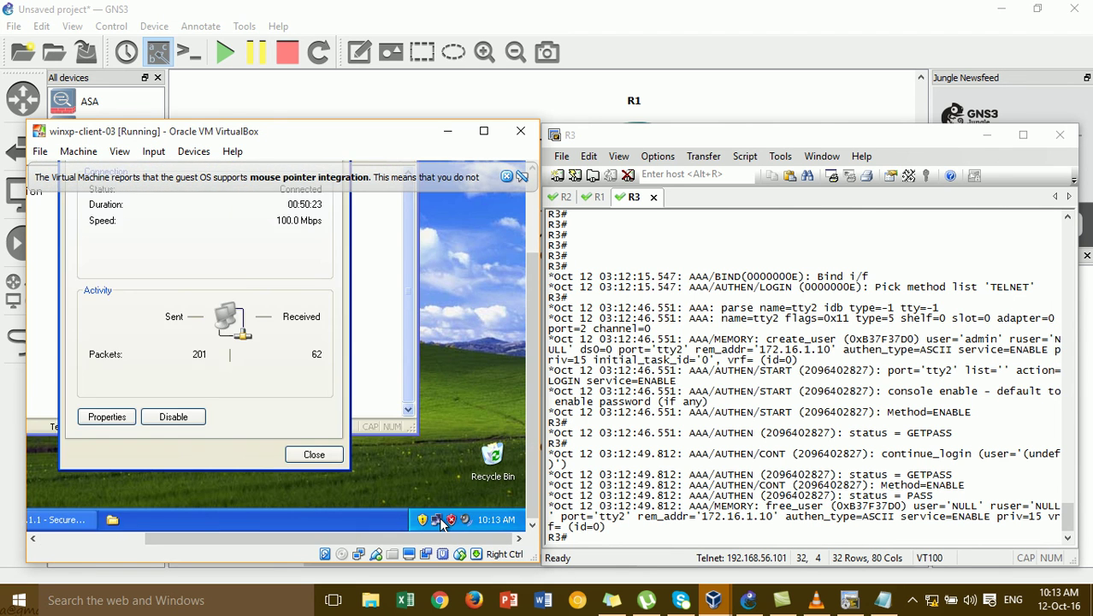
pyautogui.click(506, 177)
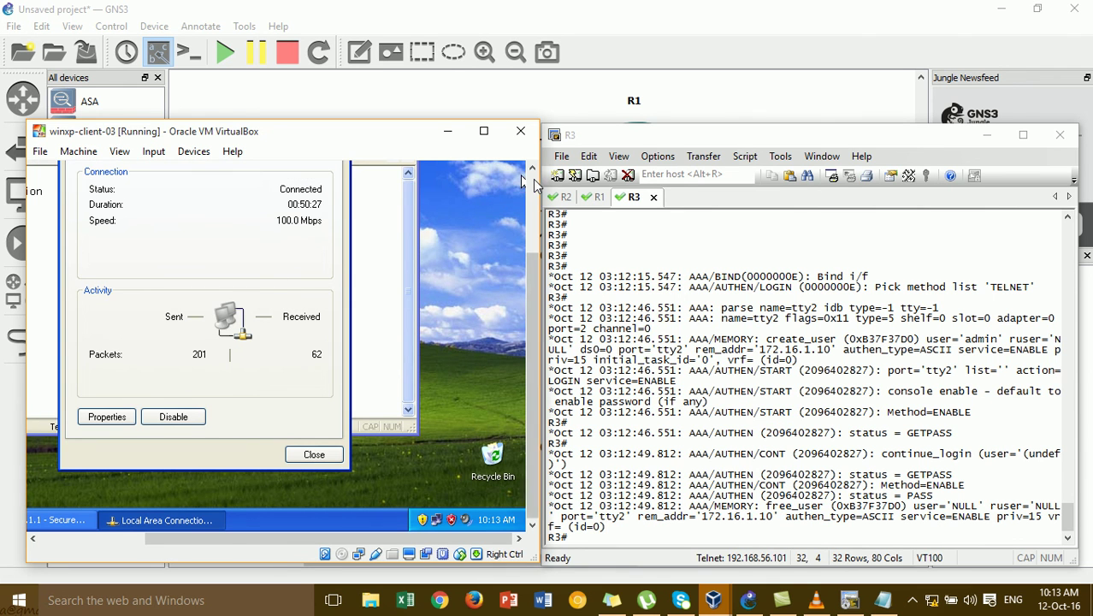
pyautogui.scroll(3, 525, 184)
pyautogui.click(140, 260)
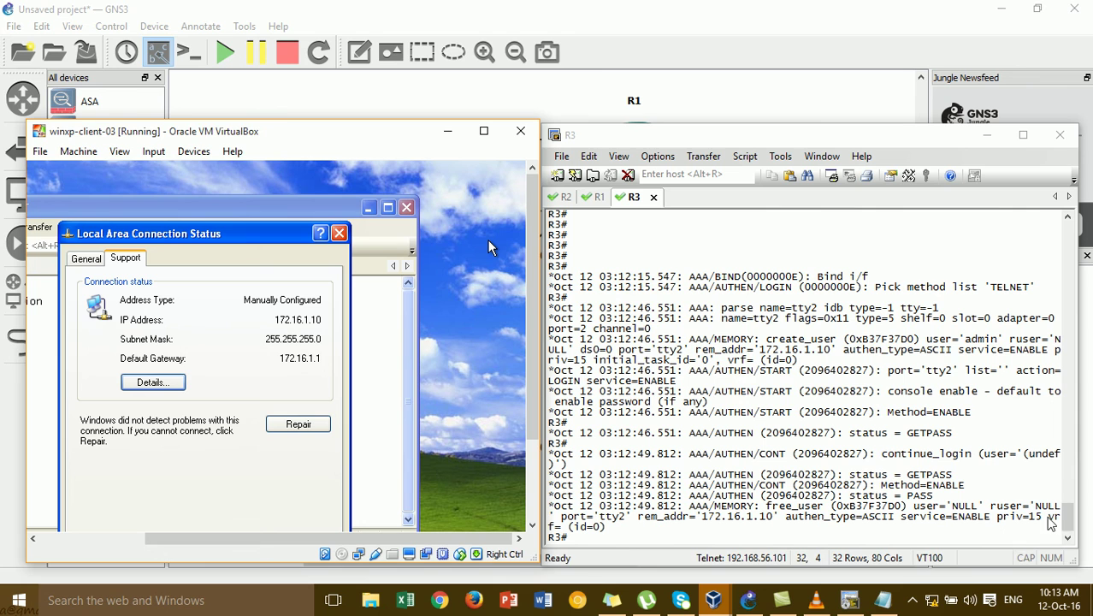
pyautogui.click(1033, 551)
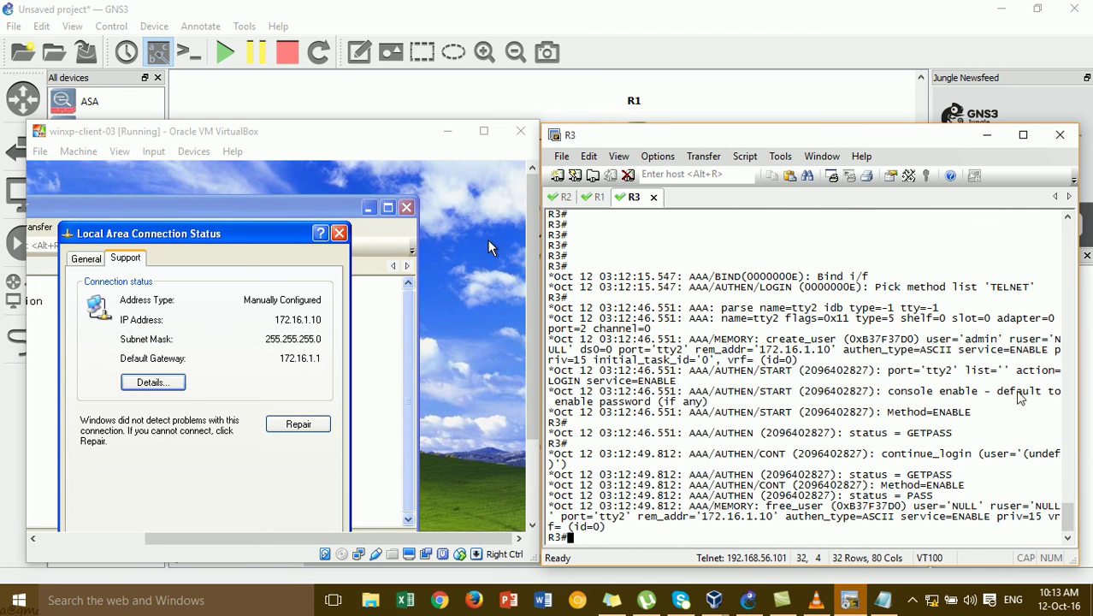
pyautogui.click(340, 233)
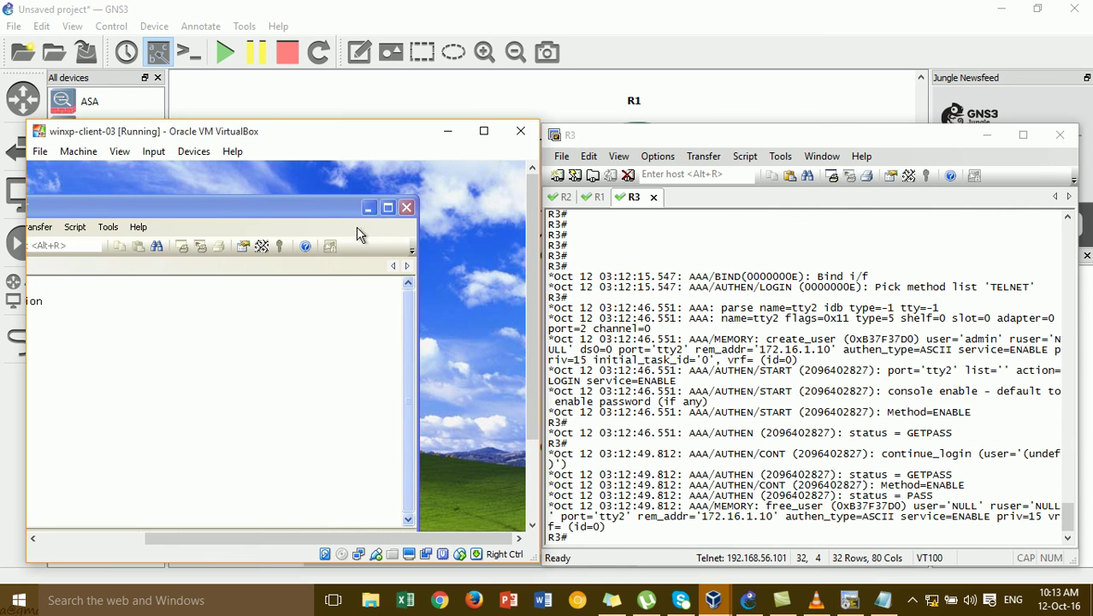
# Widen R3's console to read the Telnet login PASS from 172.16.1.10, then minimize it.
pyautogui.moveTo(539, 205); pyautogui.dragTo(447, 216)
pyautogui.moveTo(542, 233); pyautogui.dragTo(378, 239)
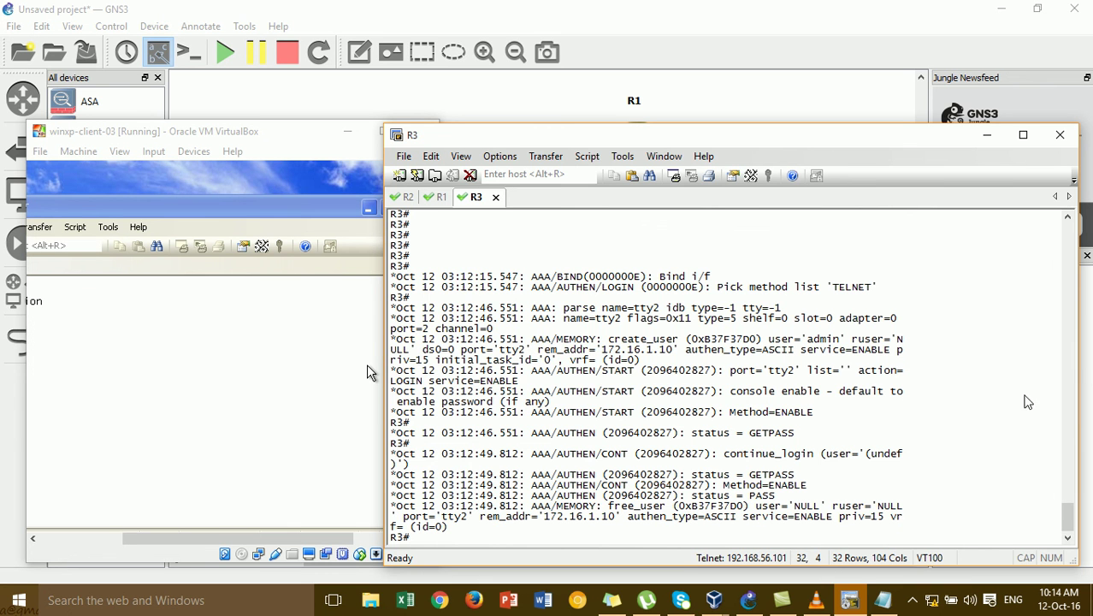
pyautogui.click(986, 141)
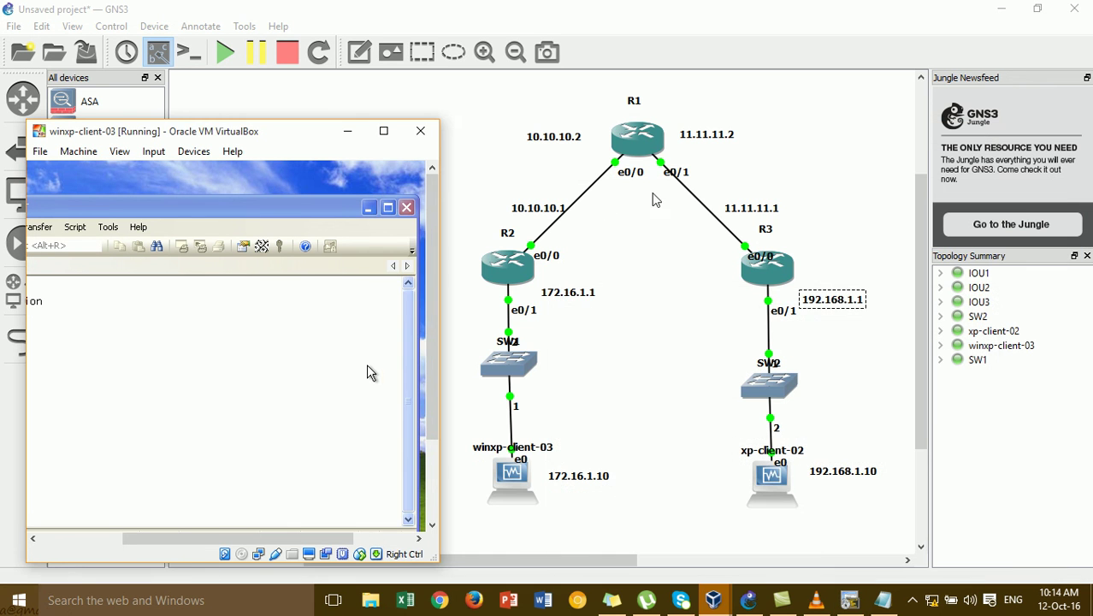
# Minimize the winxp-client-03 VM and the GNS3 window to reveal the desktop.
pyautogui.click(348, 131)
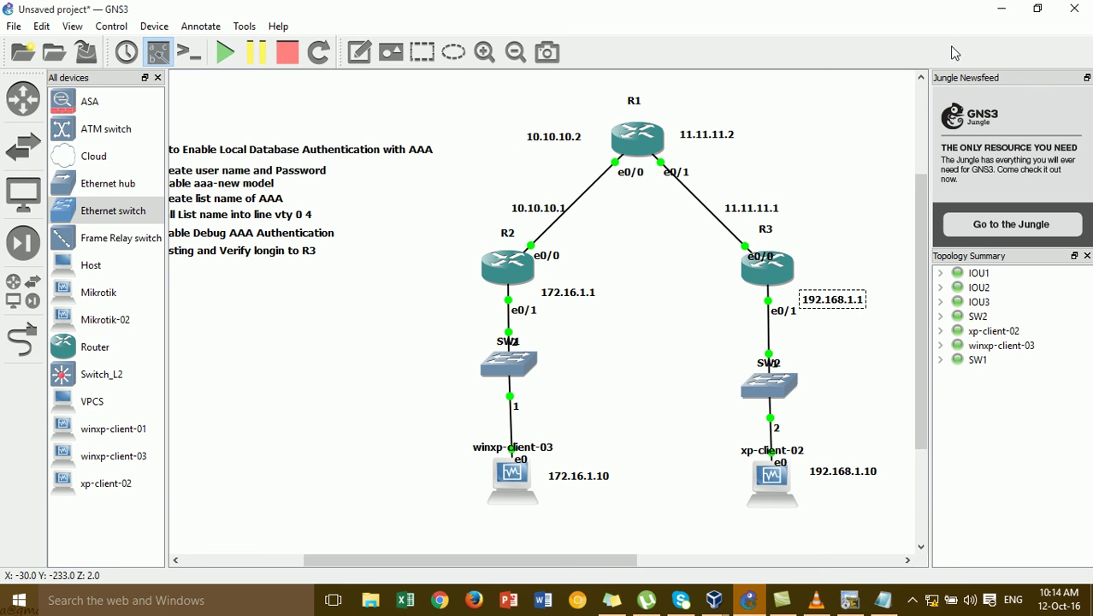
pyautogui.click(1001, 9)
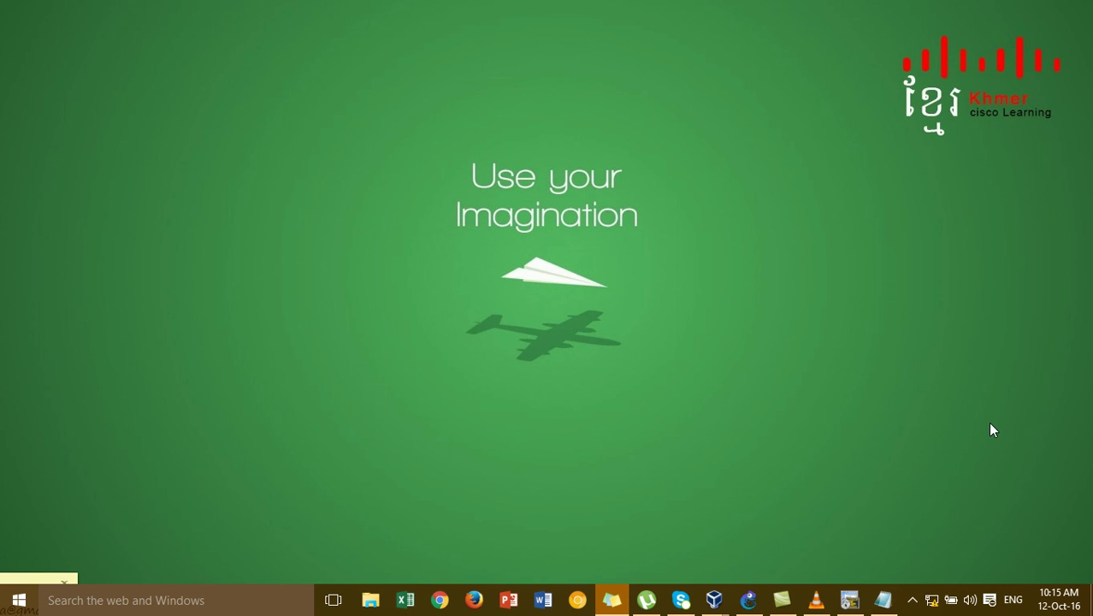